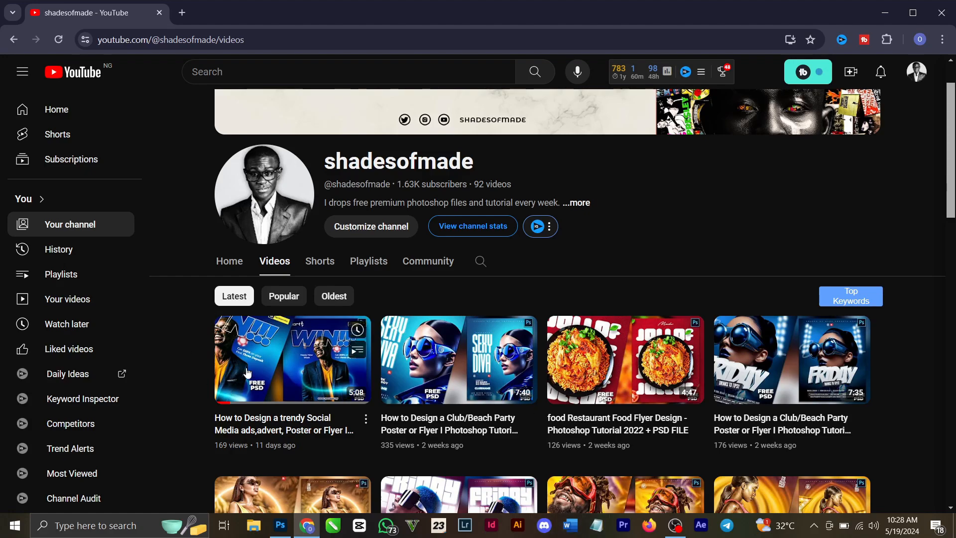
Step: Browse the flyer design tutorials in the shadesofmade channel's video list on YouTube
scroll(482, 377, "down", 5)
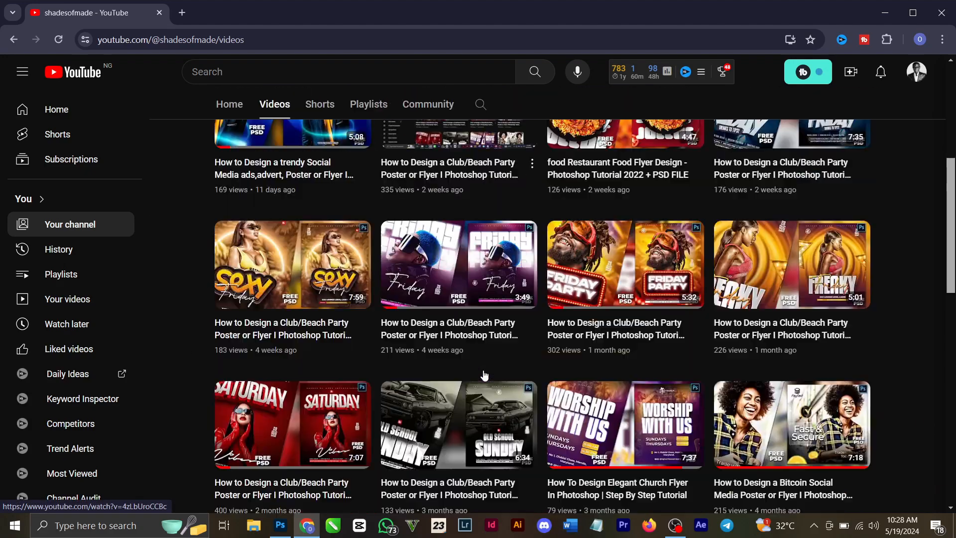
scroll(494, 354, "down", 3)
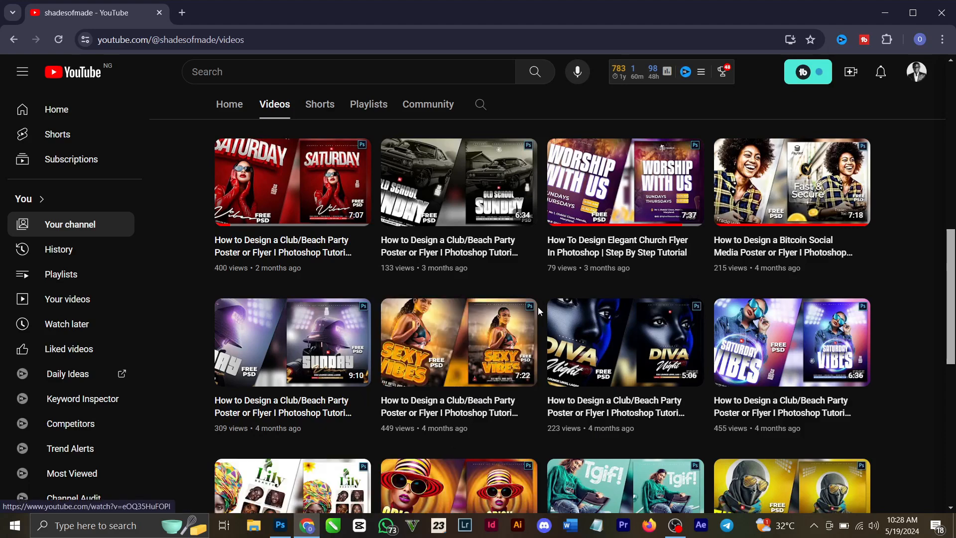
scroll(538, 307, "down", 5)
Step: Switch to Photoshop and copy the BEAT crowd photo layer from WILD NIGHT.psd into the blank Untitled-1 document
left_click(280, 525)
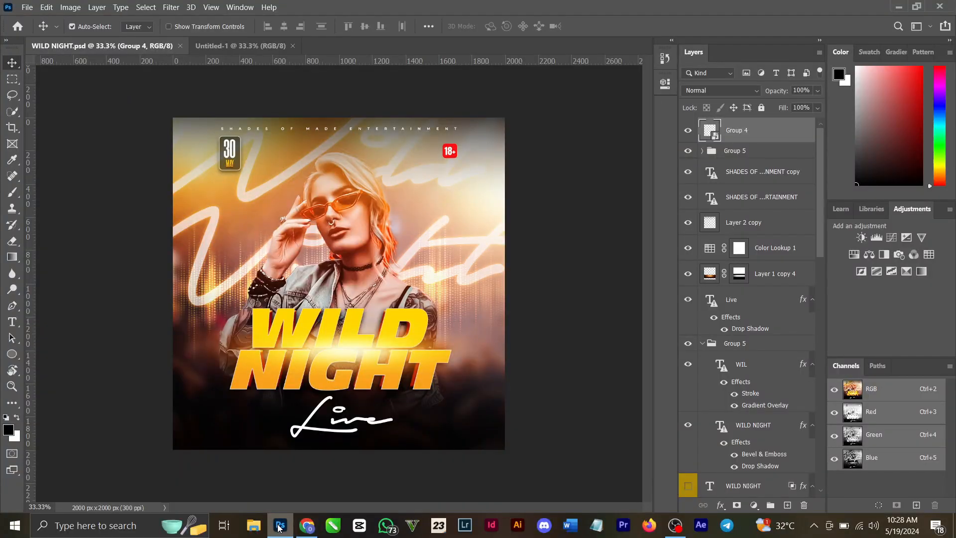
left_click(252, 46)
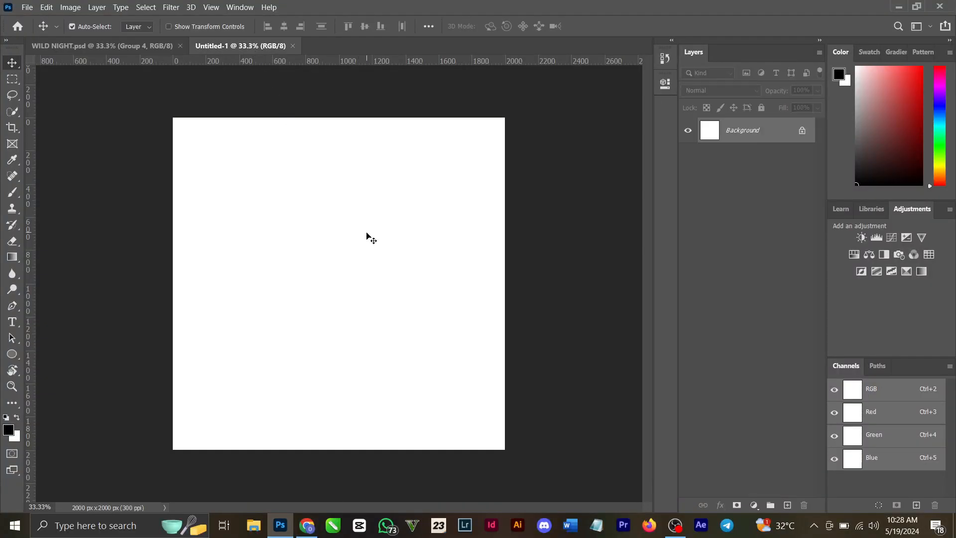
left_click(102, 46)
scroll(770, 312, "down", 10)
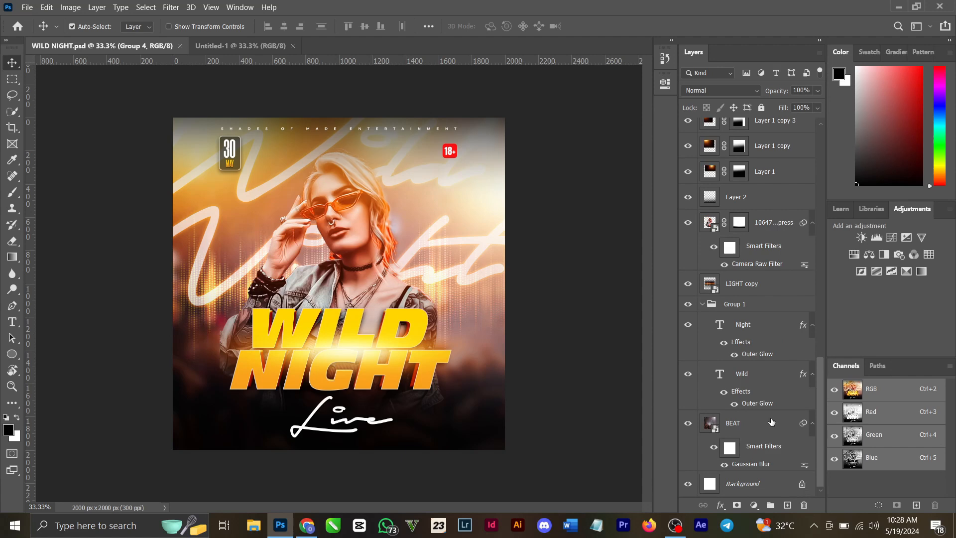
left_click(771, 422)
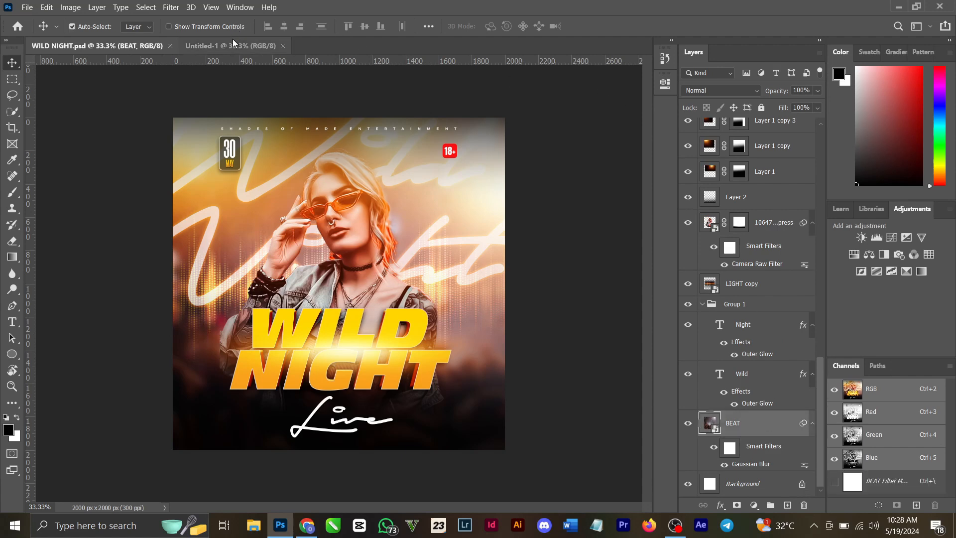
left_click_drag(228, 45, 229, 45)
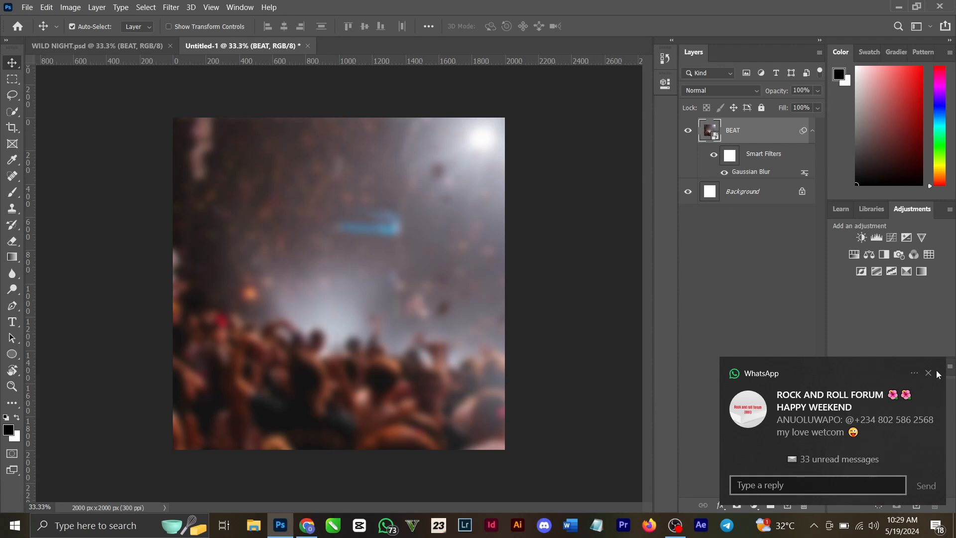
left_click(929, 374)
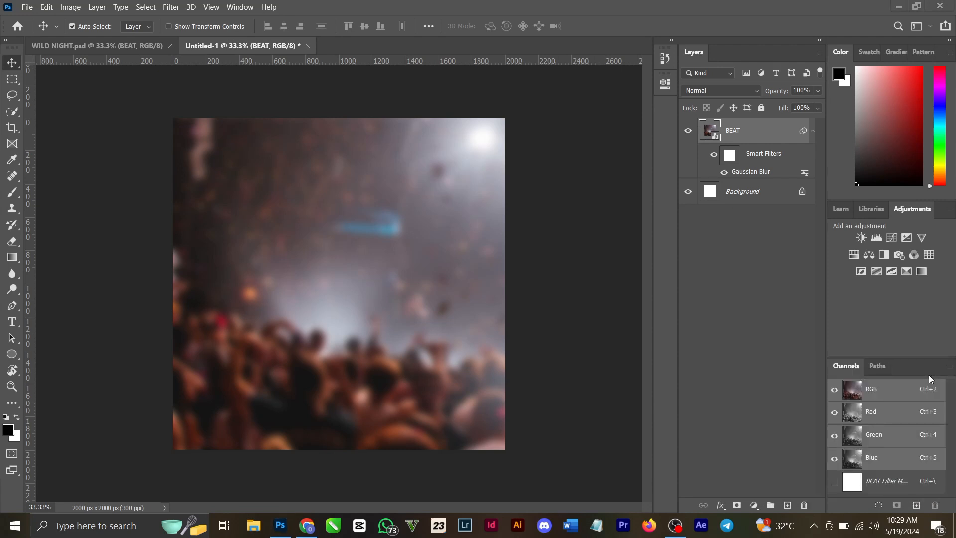
Step: Compare the BEAT crowd photo without and with its Gaussian Blur smart filter, and check the available Blur filters
left_click(723, 174)
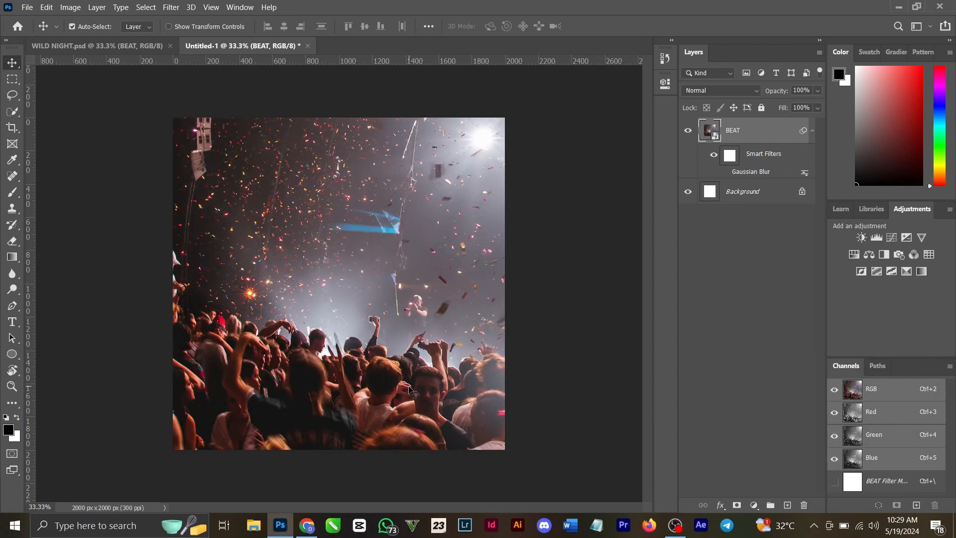
left_click(171, 7)
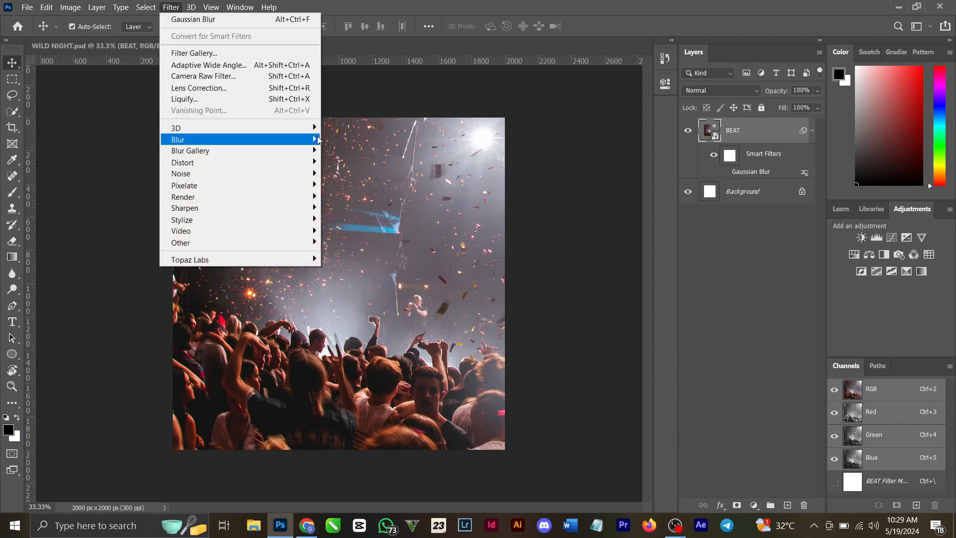
mouse_move(318, 138)
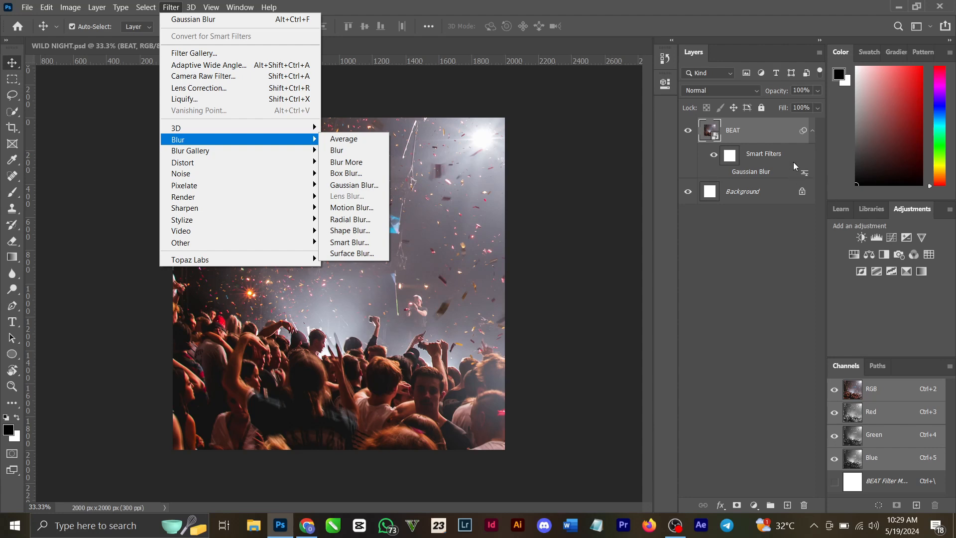
left_click(726, 171)
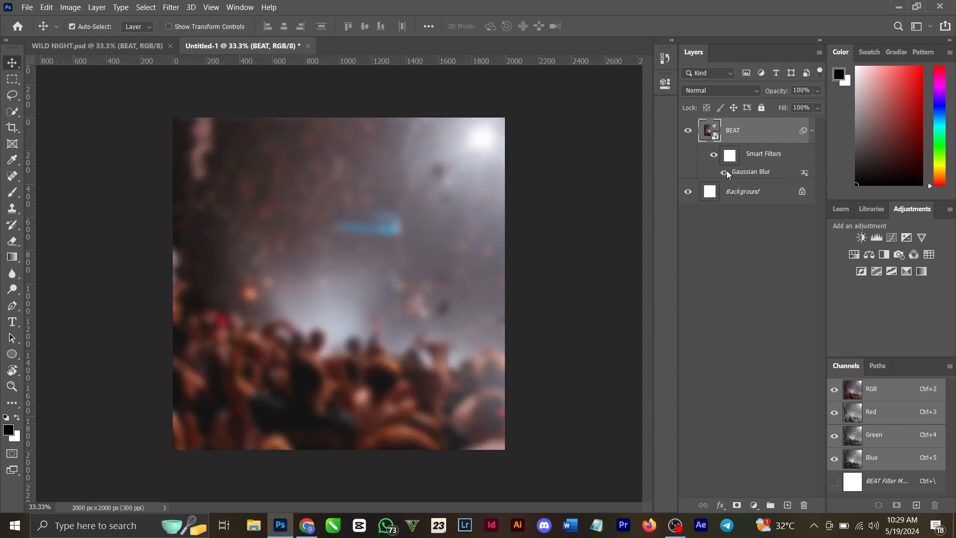
Step: Copy the LIGHT copy layer from WILD NIGHT.psd into Untitled-1, above the crowd photo
left_click(70, 44)
scroll(743, 389, "down", 1)
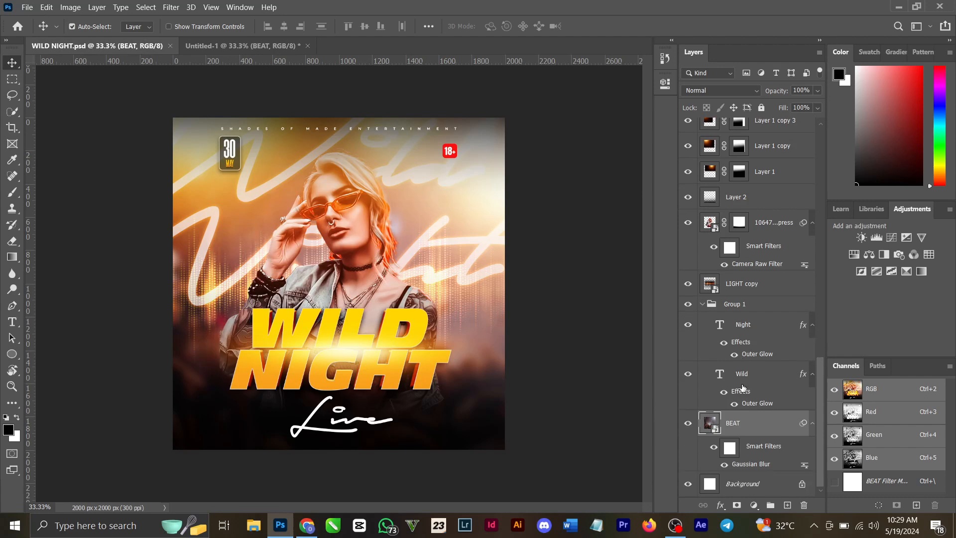
left_click(754, 284)
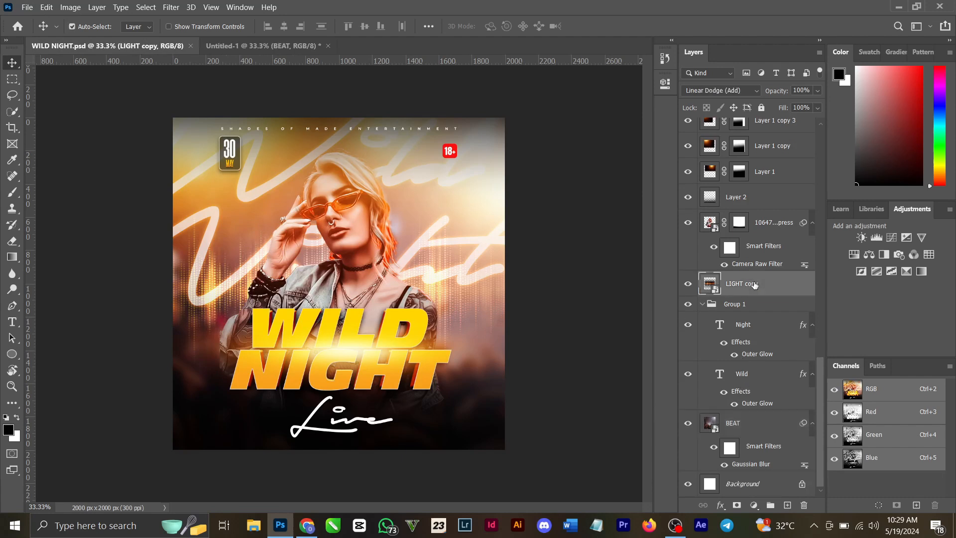
left_click(266, 45)
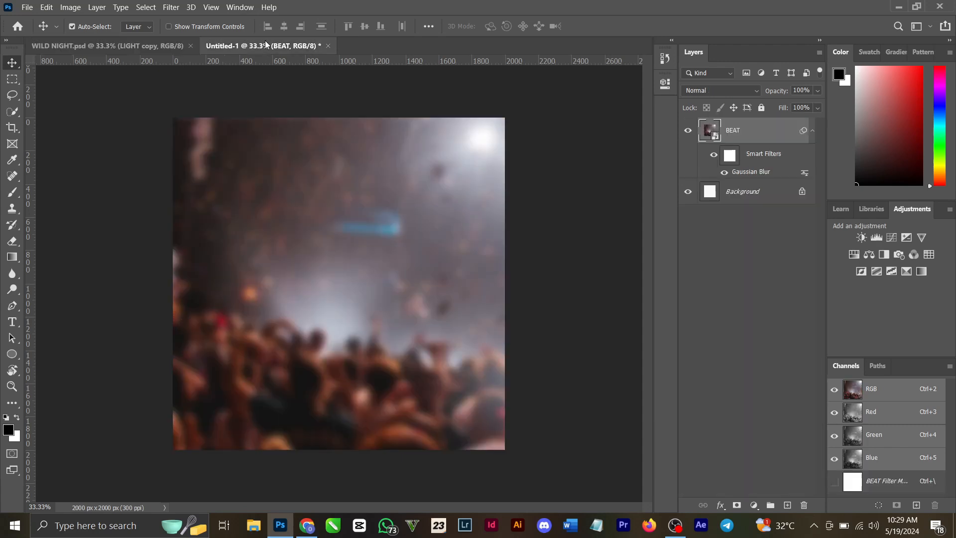
key("ctrl+v")
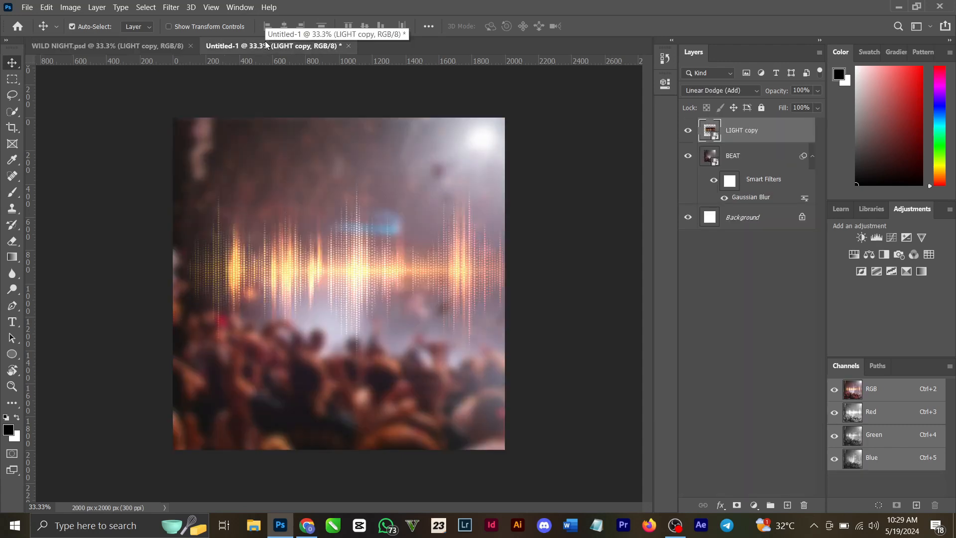
Step: Try Normal blending on the LIGHT copy layer, return it to Linear Dodge (Add), and move the light waves slightly higher
left_click(710, 97)
left_click(710, 99)
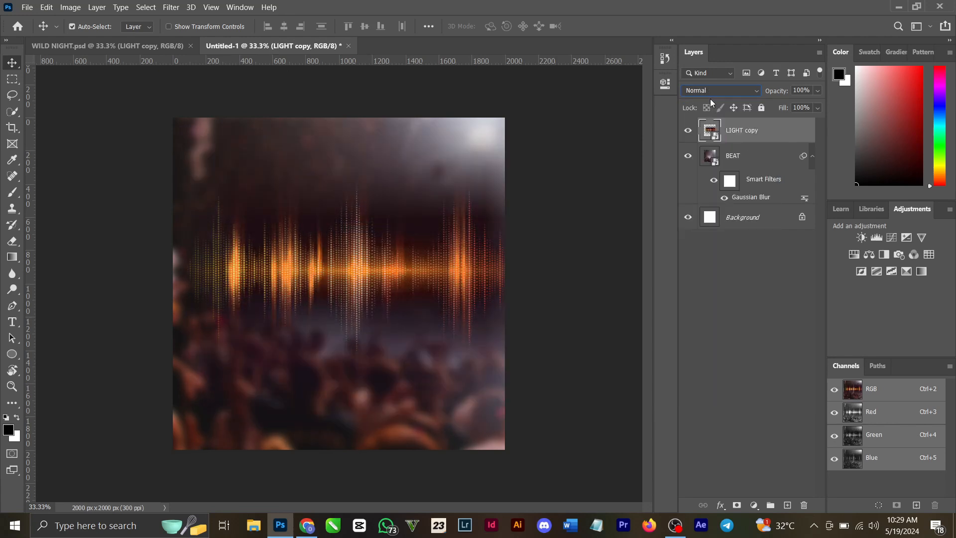
left_click(710, 93)
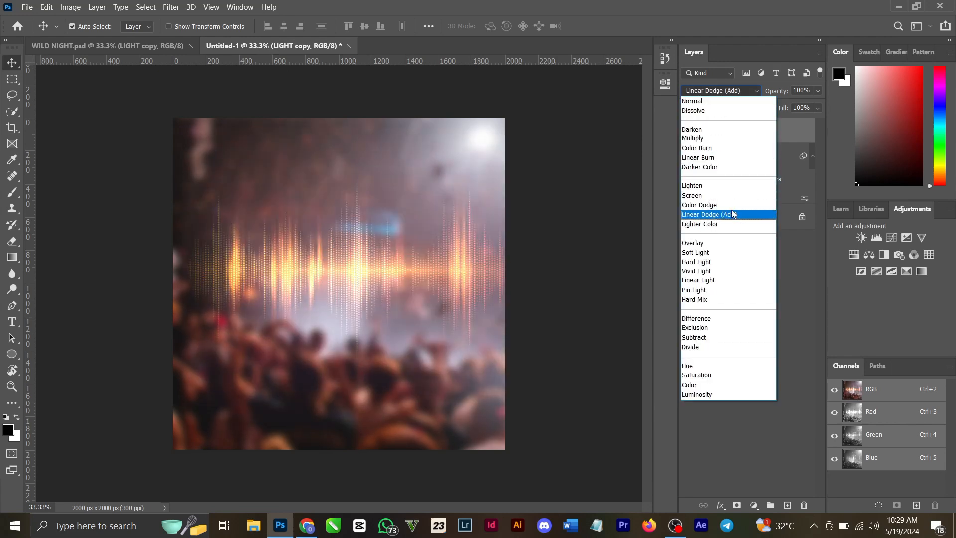
left_click(733, 214)
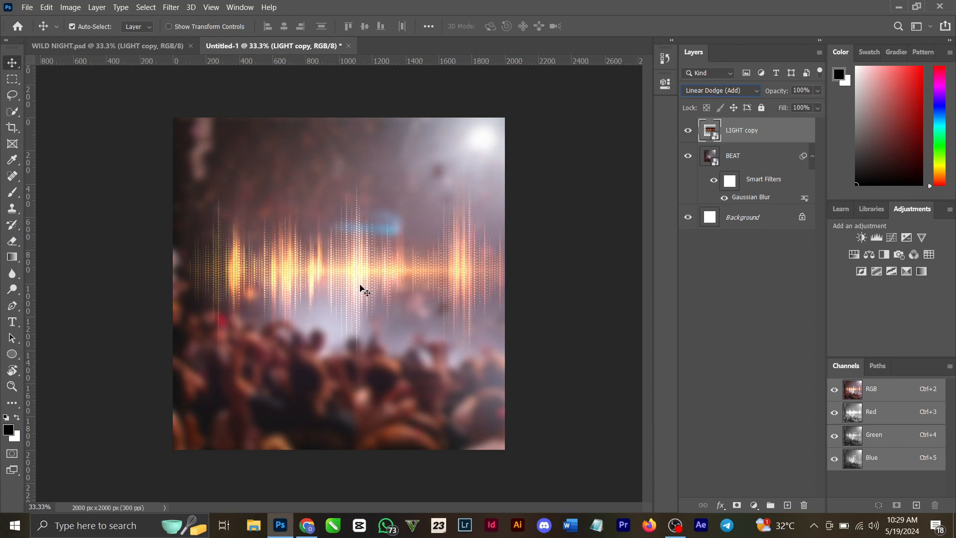
left_click_drag(363, 286, 351, 239)
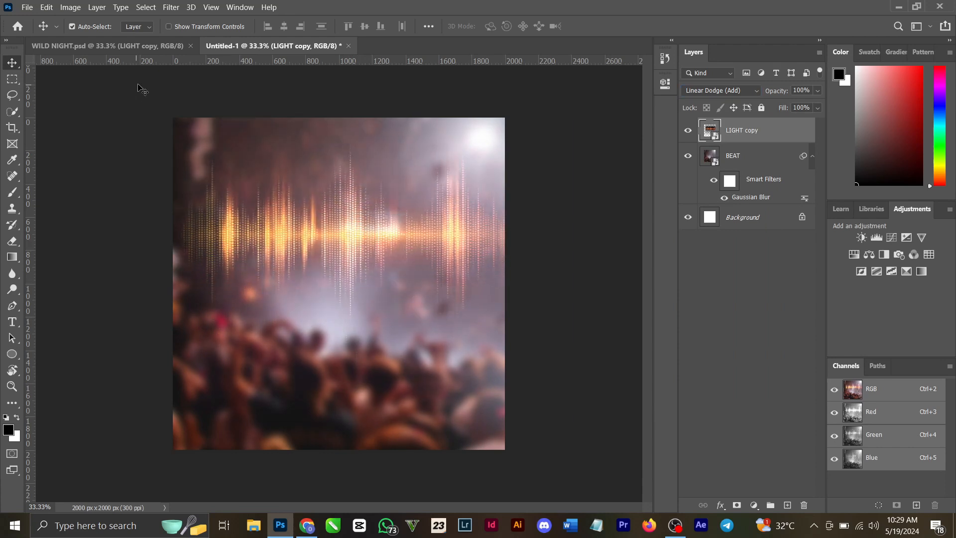
Step: Copy the masked layer of the woman in sunglasses from WILD NIGHT.psd into Untitled-1 and position her over the light waves
left_click(145, 46)
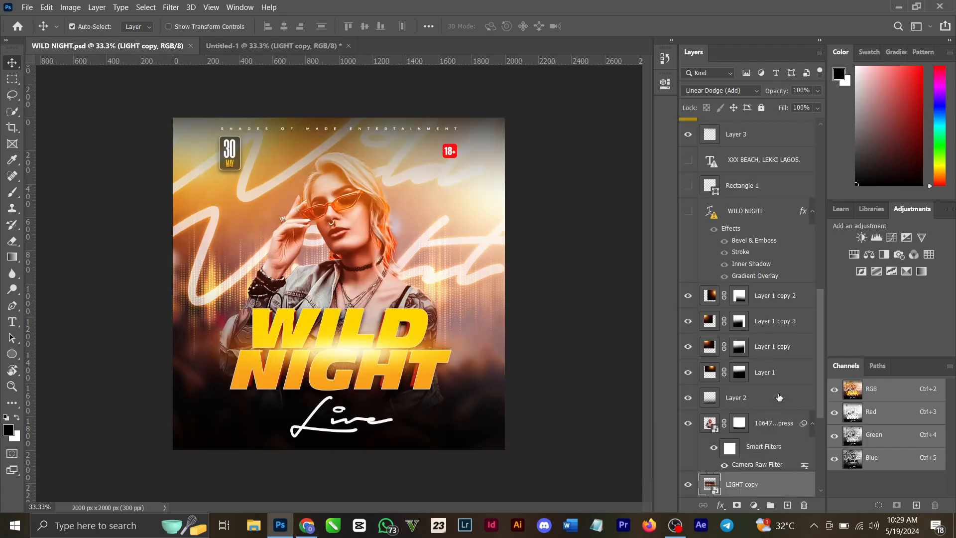
left_click(772, 429)
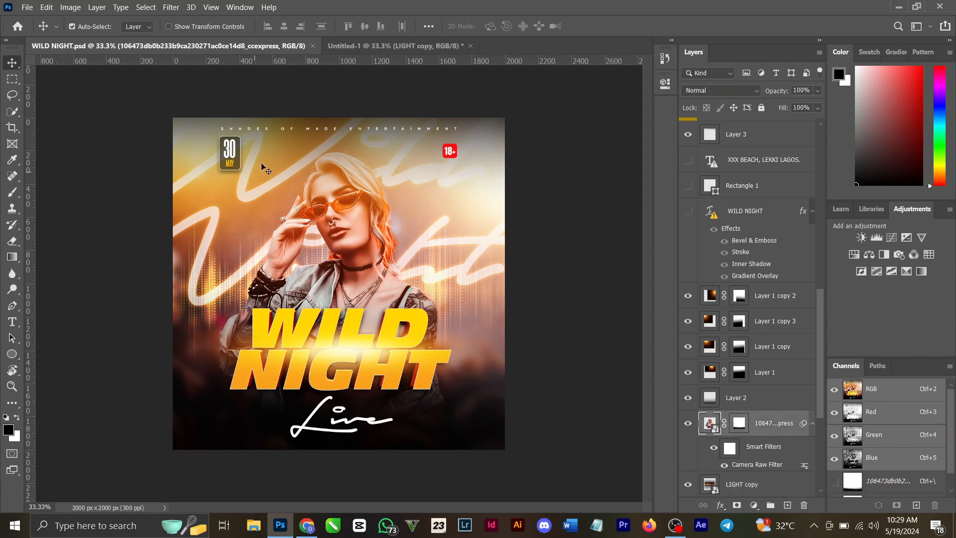
left_click(372, 47)
key("ctrl")
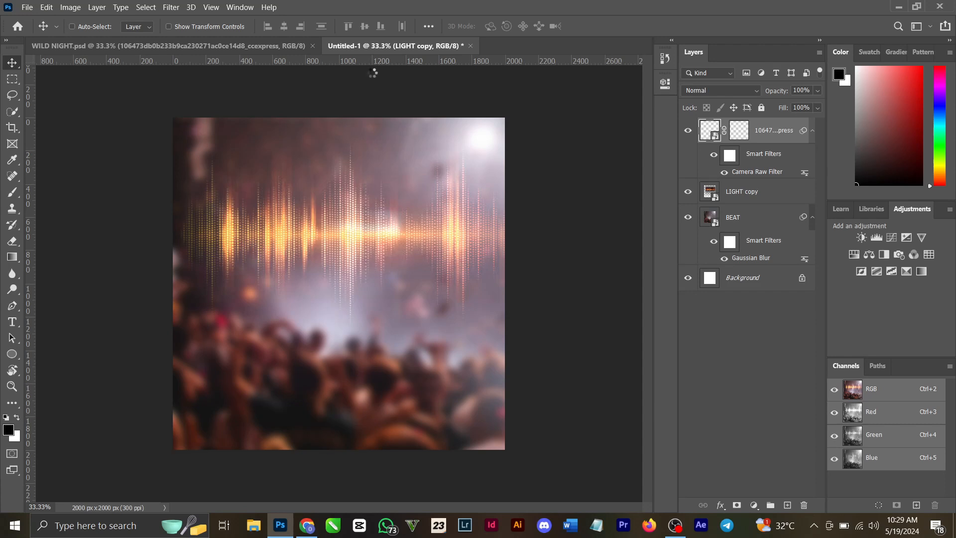
mouse_move(367, 227)
left_mouse_down()
mouse_move(361, 247)
mouse_move(360, 236)
left_mouse_up()
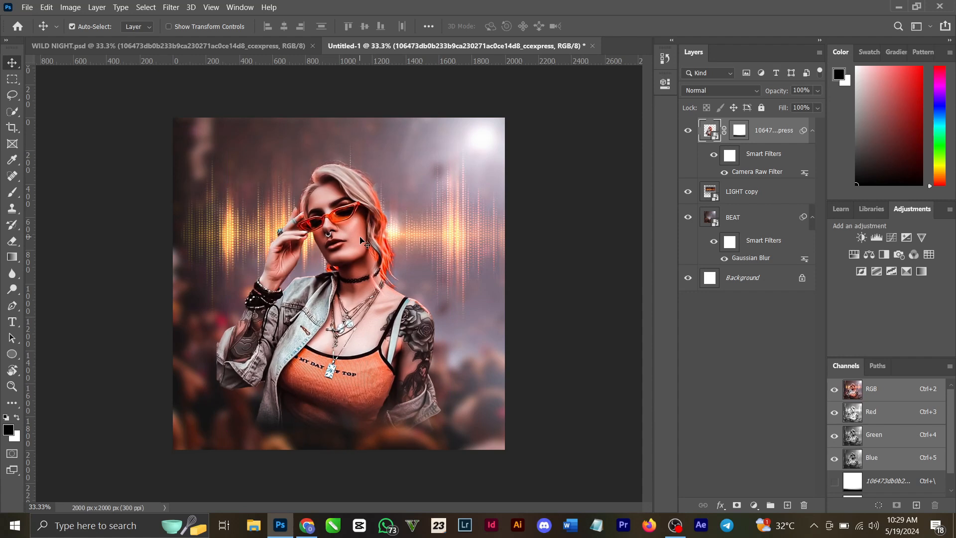
left_click(739, 133)
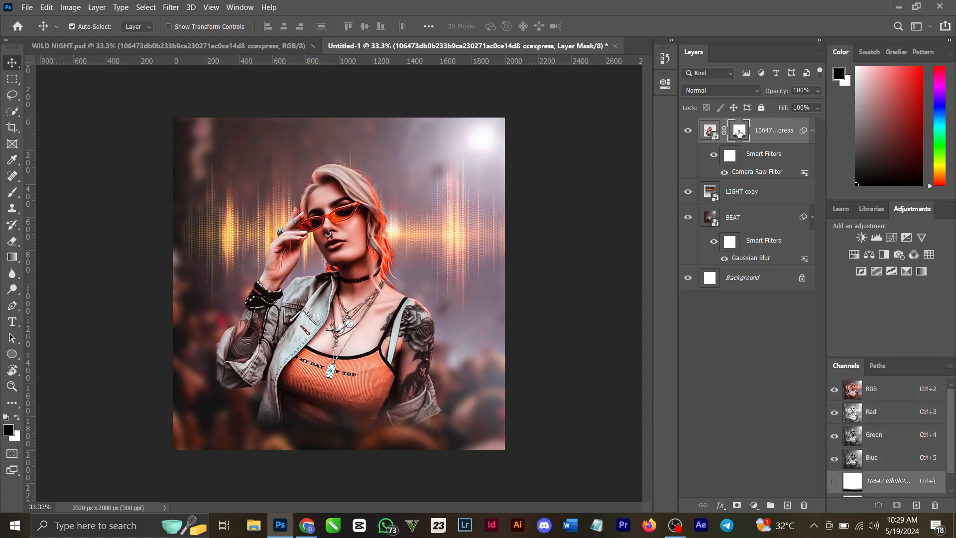
key("Delete")
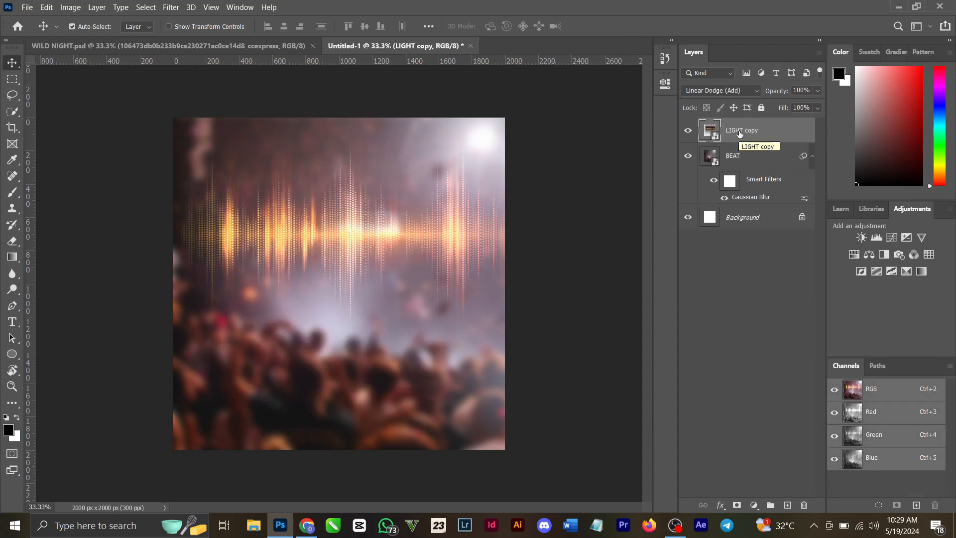
key("ctrl+z")
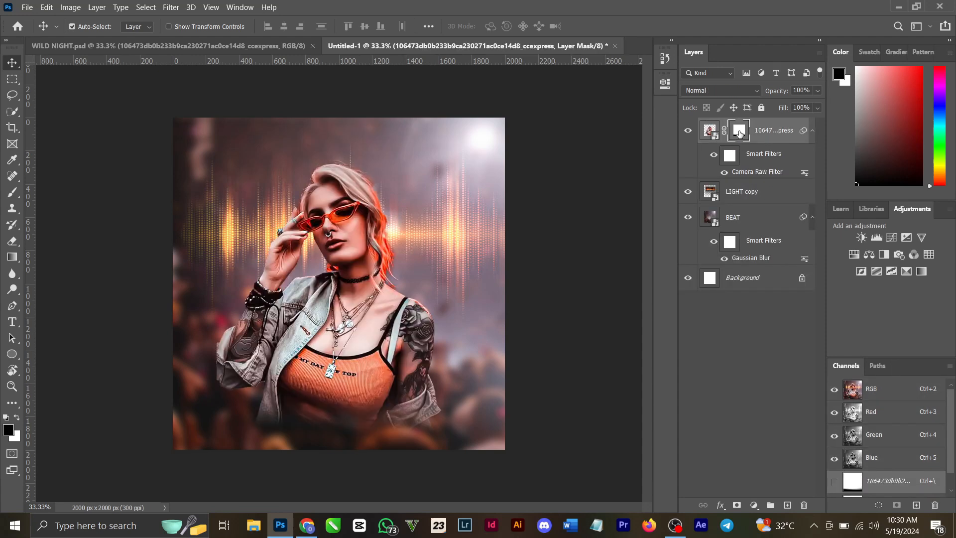
Step: Delete the layer mask of the woman's layer and add a new blank mask in its place
right_click(727, 132)
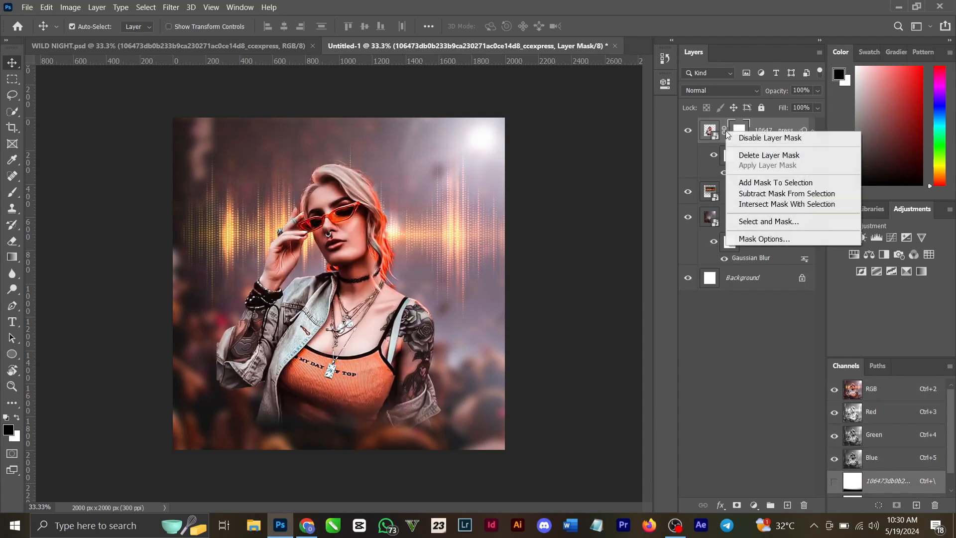
left_click(796, 157)
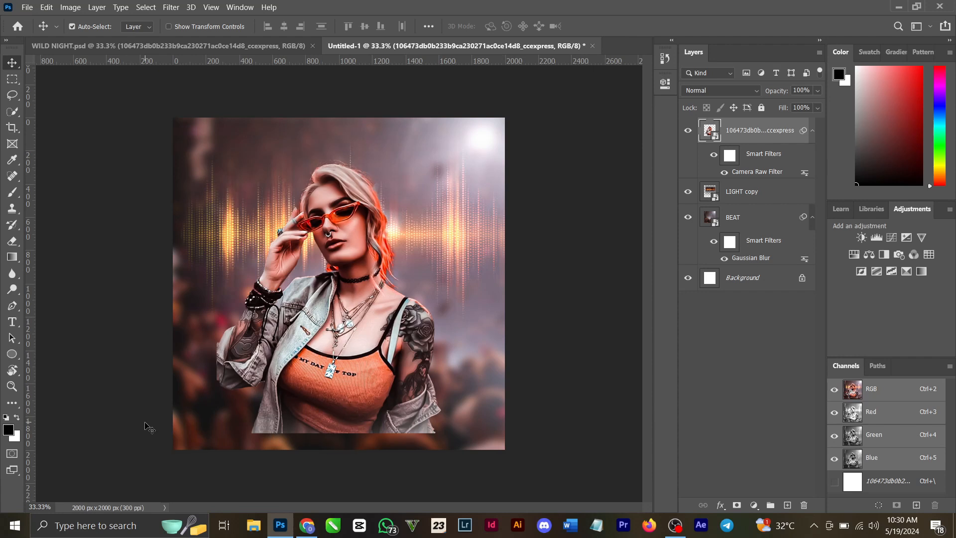
left_click(737, 504)
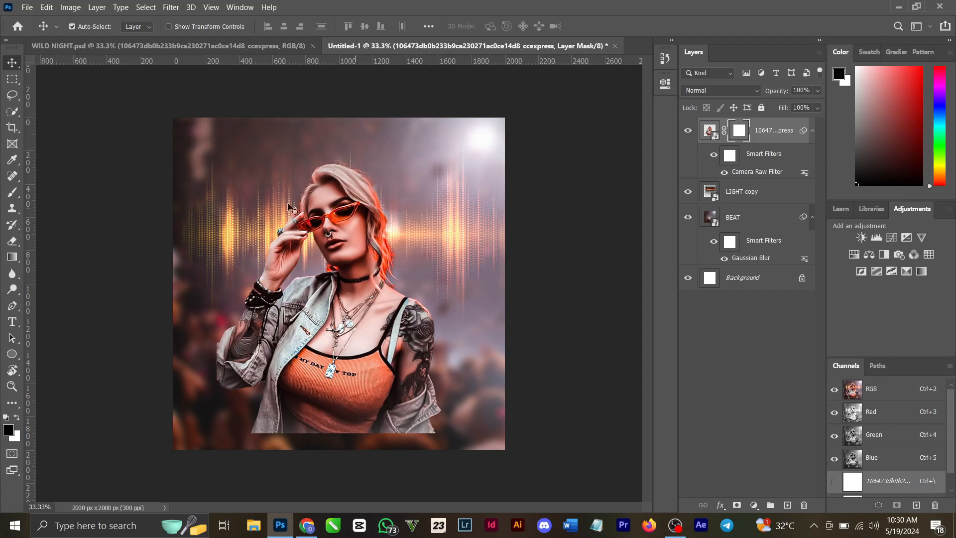
Step: Fade out the woman's lower edge with a short, nearly vertical black-to-transparent linear gradient on her layer mask
left_click(17, 260)
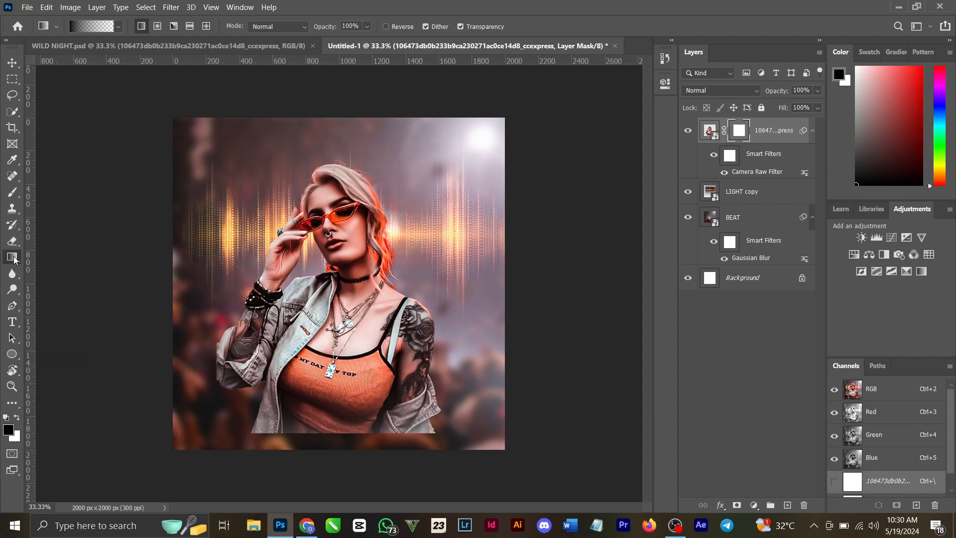
left_click_drag(341, 442, 352, 394)
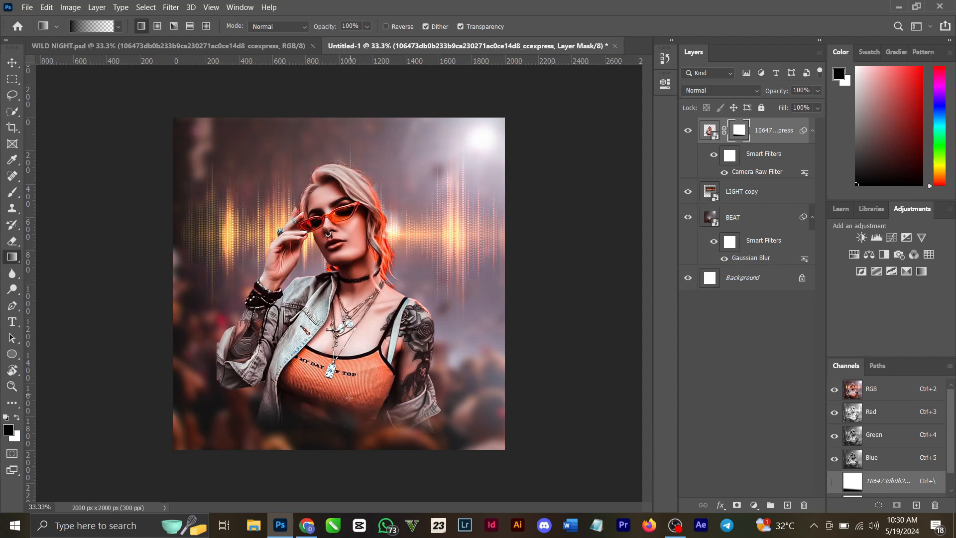
left_click(12, 63)
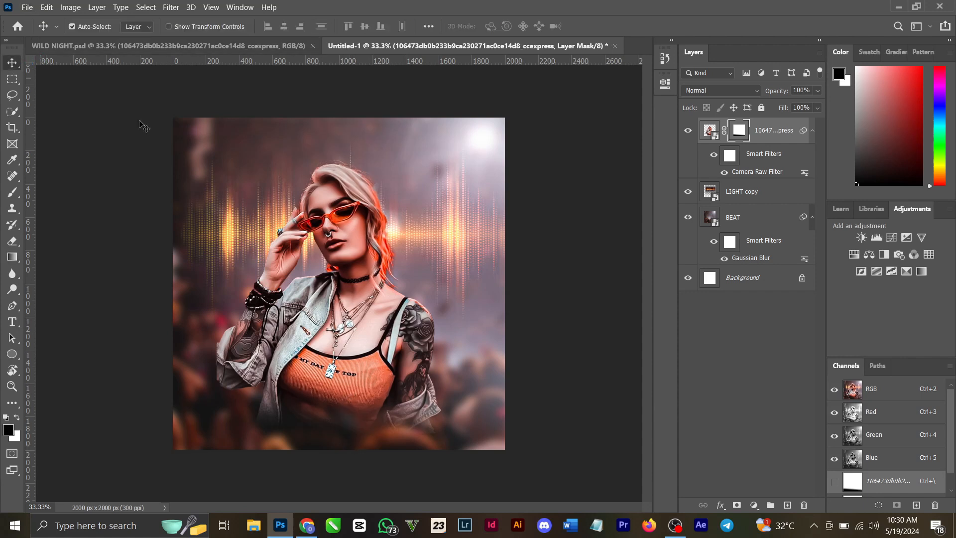
Step: Add a new layer above the woman and darken the flyer's lower part with a nearly vertical black-to-transparent linear gradient
left_click(787, 505)
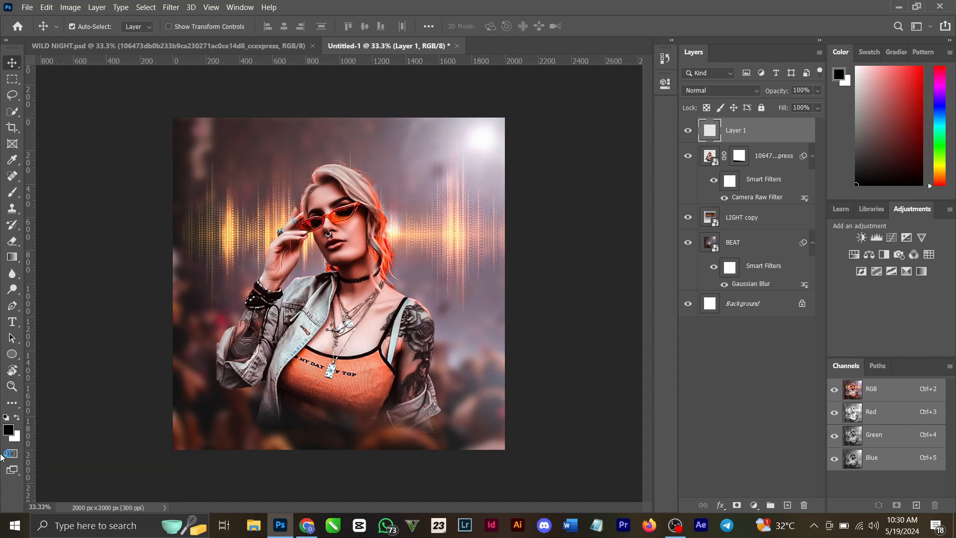
left_click(12, 256)
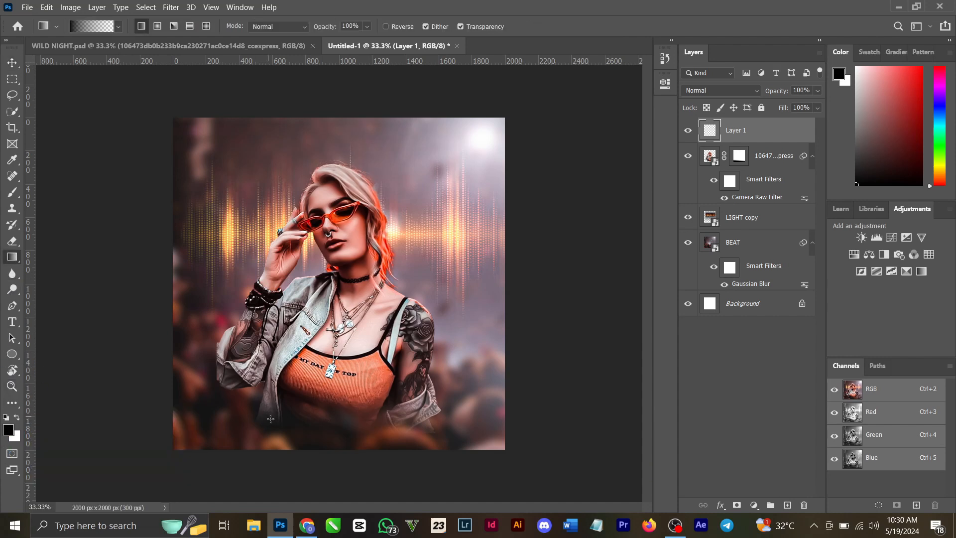
left_click_drag(315, 470, 332, 306)
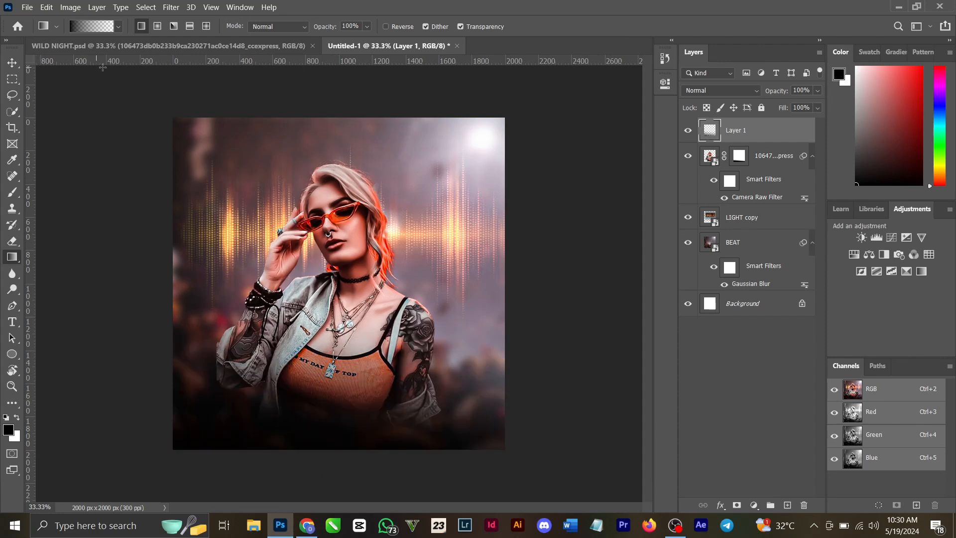
Step: Copy the four orange glow layers, from Layer 1 to Layer 1 copy 2, from WILD NIGHT.psd into Untitled-1
left_click(199, 51)
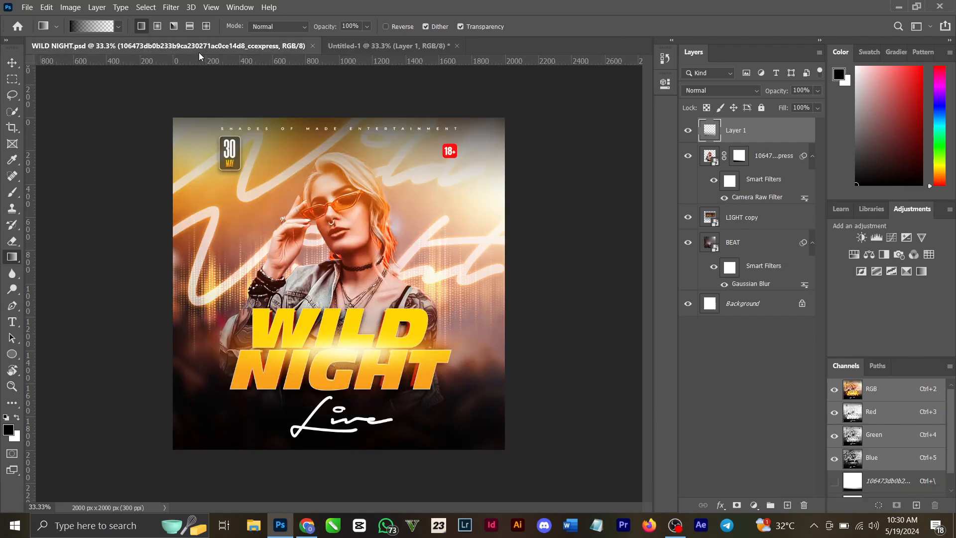
left_click(12, 64)
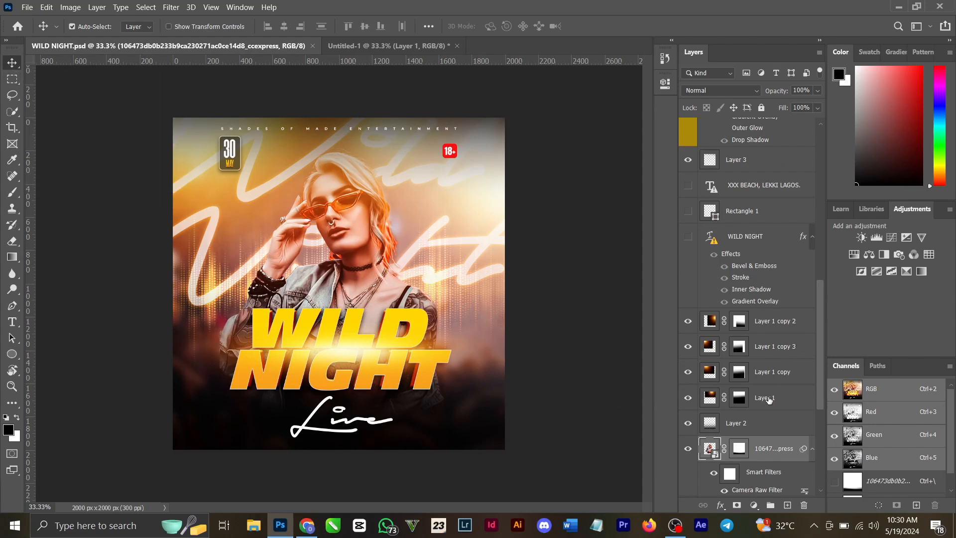
left_click(781, 407)
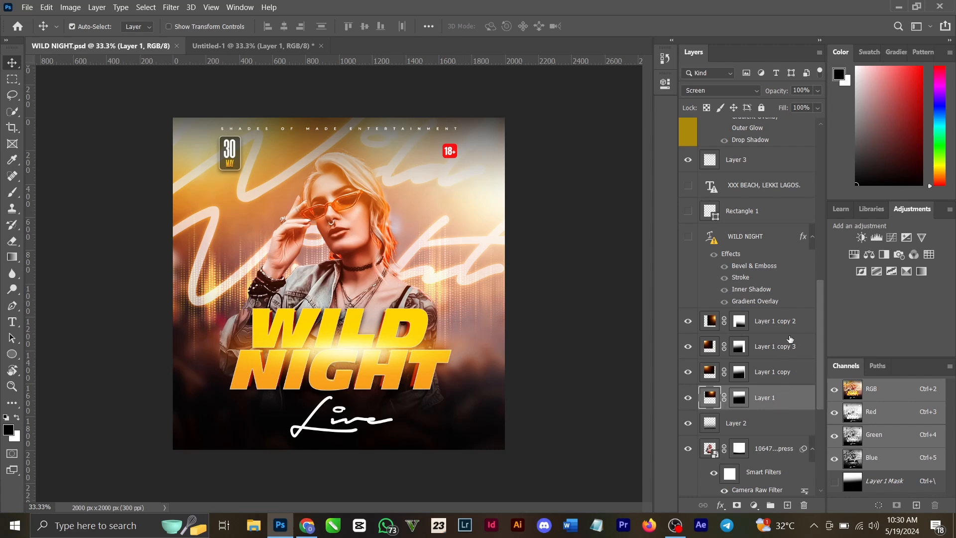
left_click(786, 317, "shift")
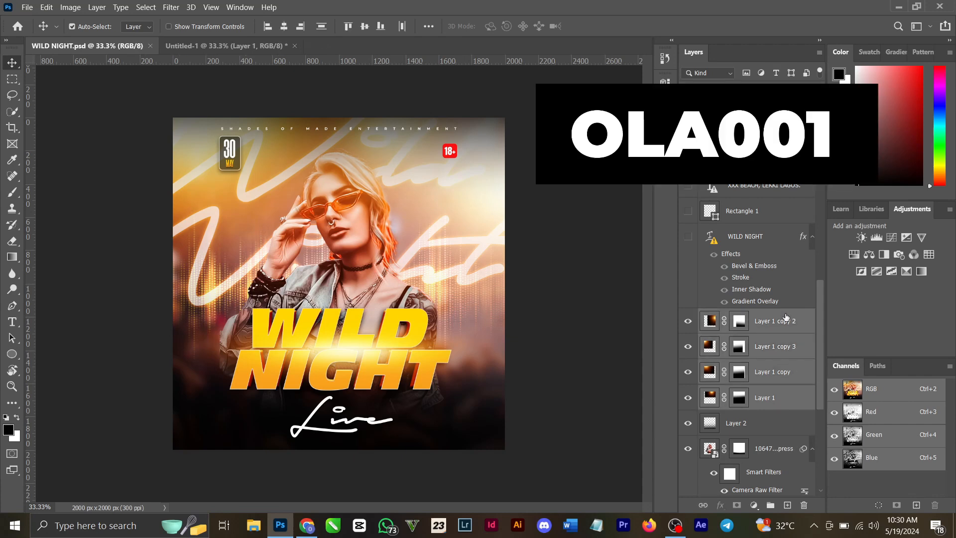
key("ctrl+c")
left_click(208, 46)
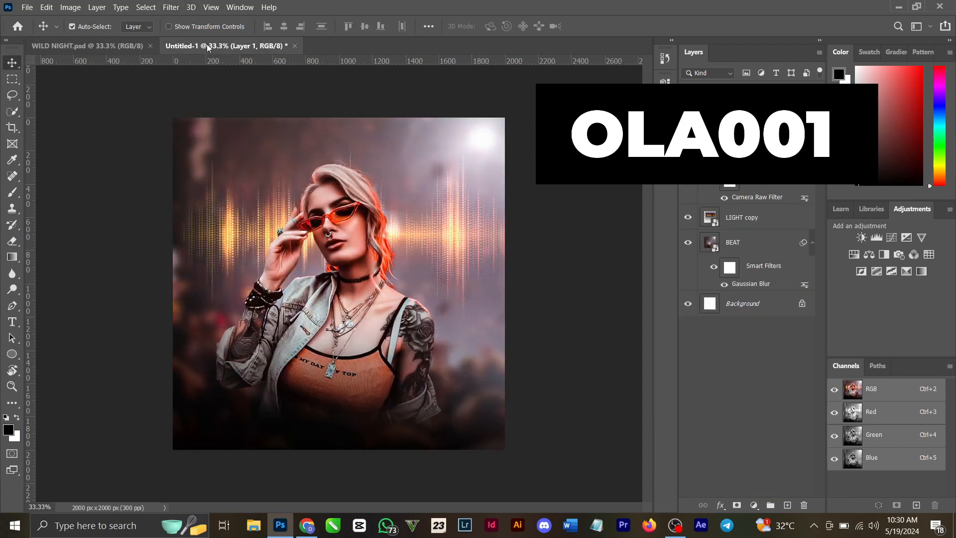
key("ctrl+v")
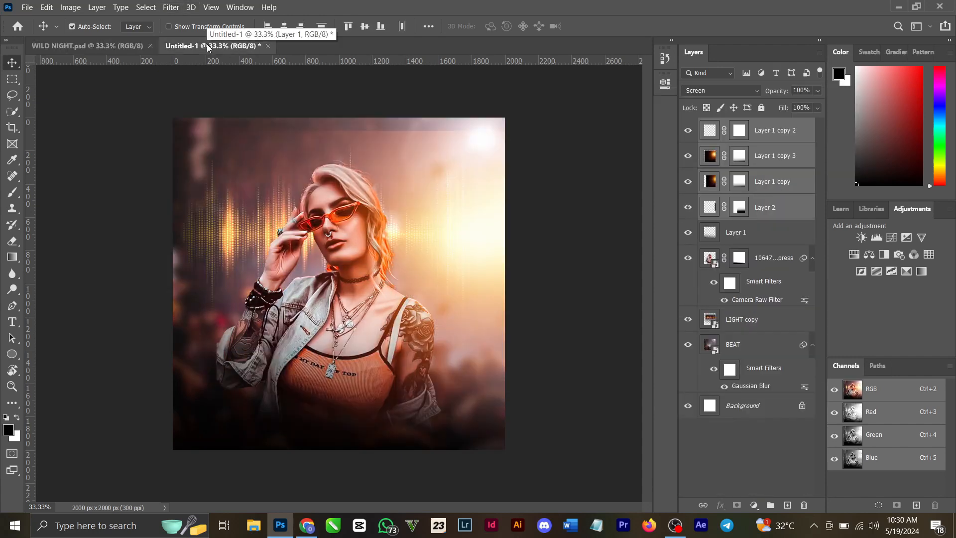
Step: Move the four glow layers together up and left over the canvas's upper area, centred at about X 1375, Y 565 px
key("ctrl+t")
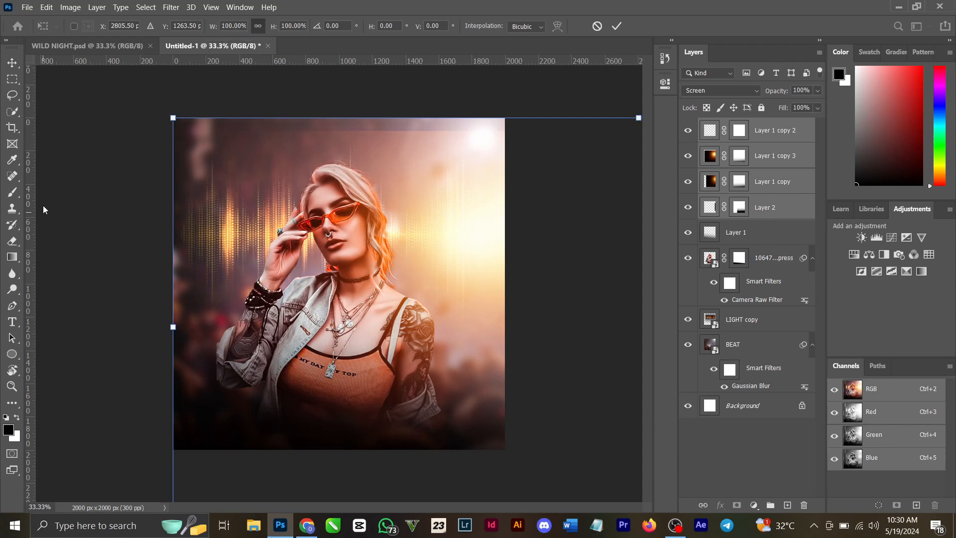
left_click_drag(407, 240, 178, 128)
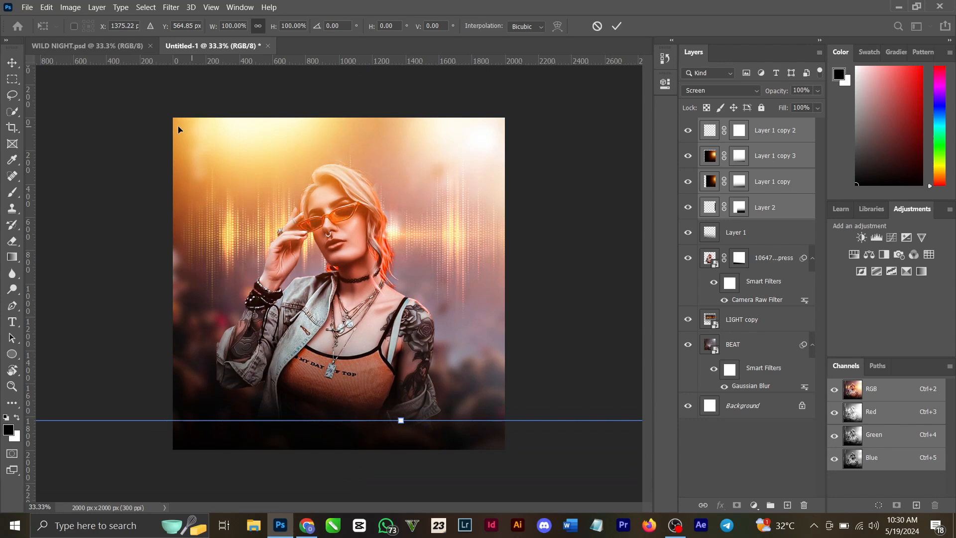
left_click(617, 25)
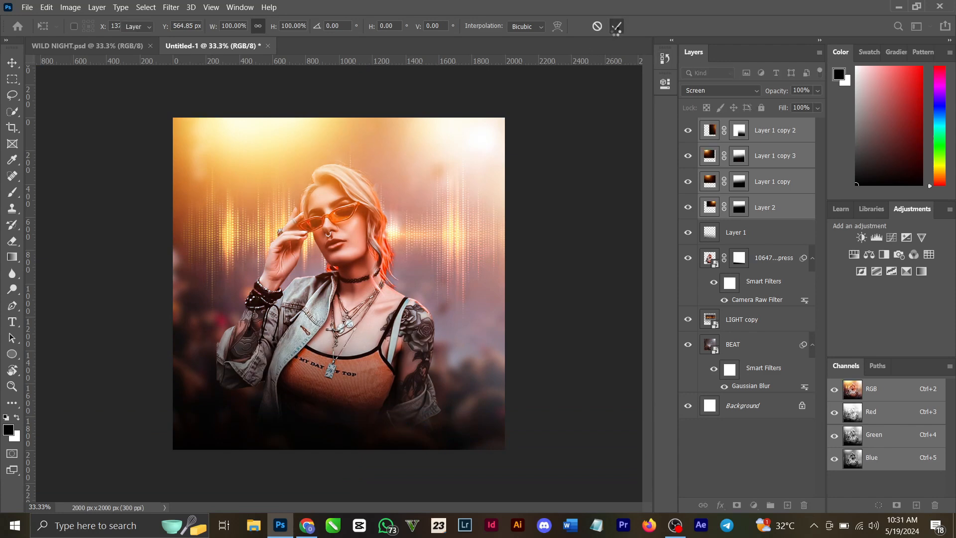
Step: In WILD NIGHT.psd, hide the Layer 1 copy 4 glow over the title and the Color Lookup 1 adjustment layer
left_click(121, 46)
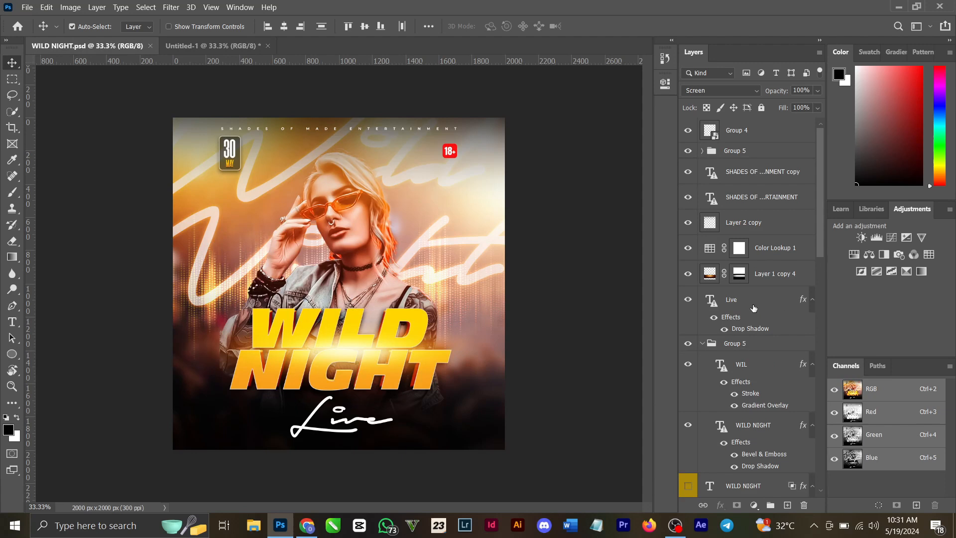
scroll(753, 308, "down", 10)
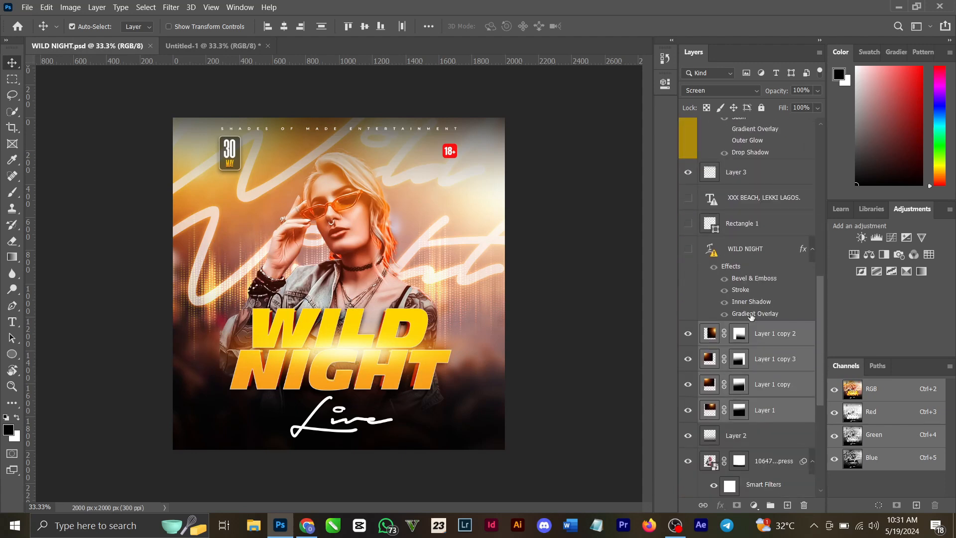
scroll(752, 319, "down", 2)
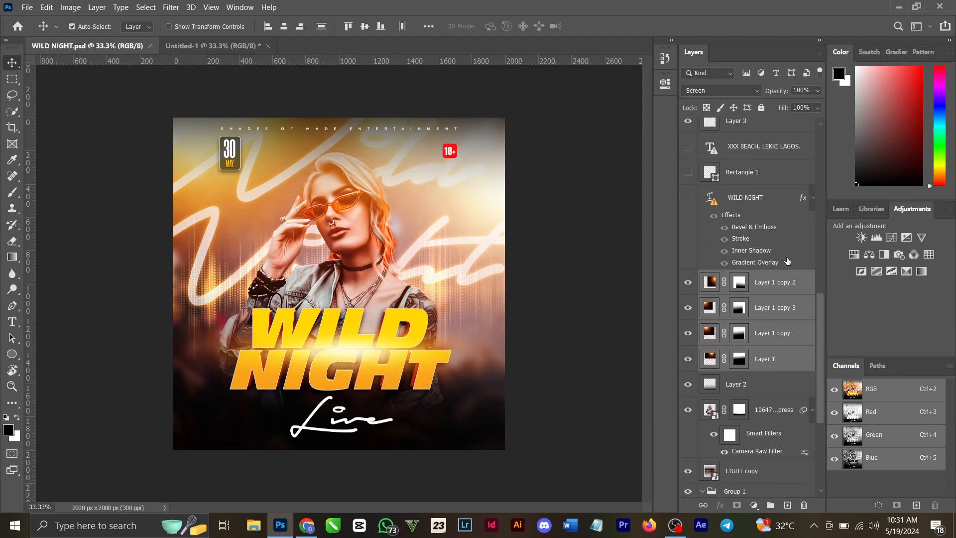
scroll(787, 261, "up", 5)
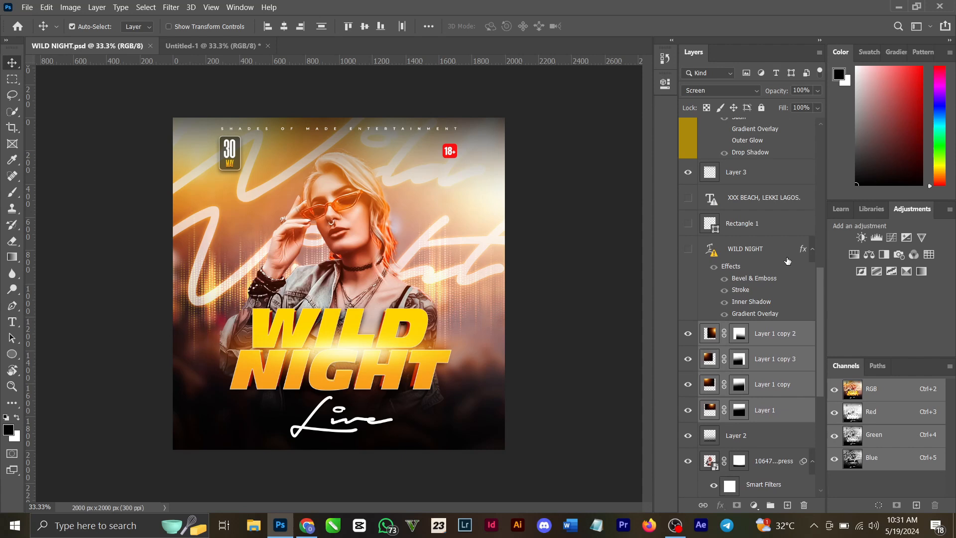
left_click(394, 379)
scroll(734, 185, "up", 3)
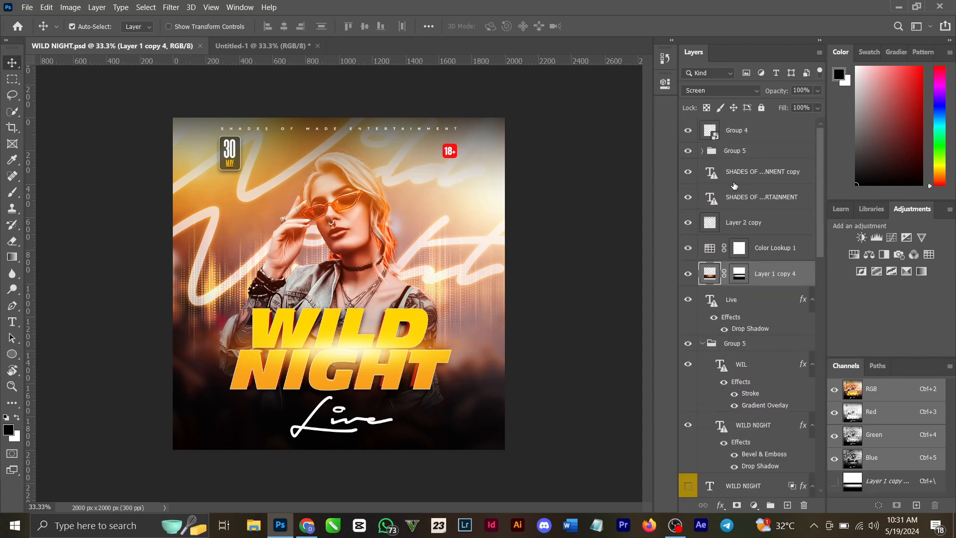
left_click(688, 274)
left_click(688, 248)
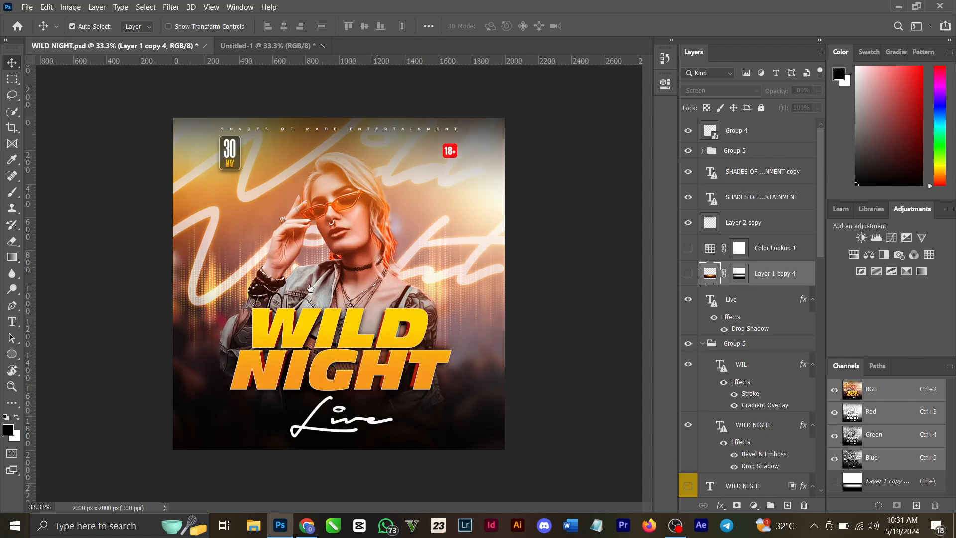
Step: Shift the front WILD NIGHT title text slightly up and right, and open its text for editing
left_click(356, 340)
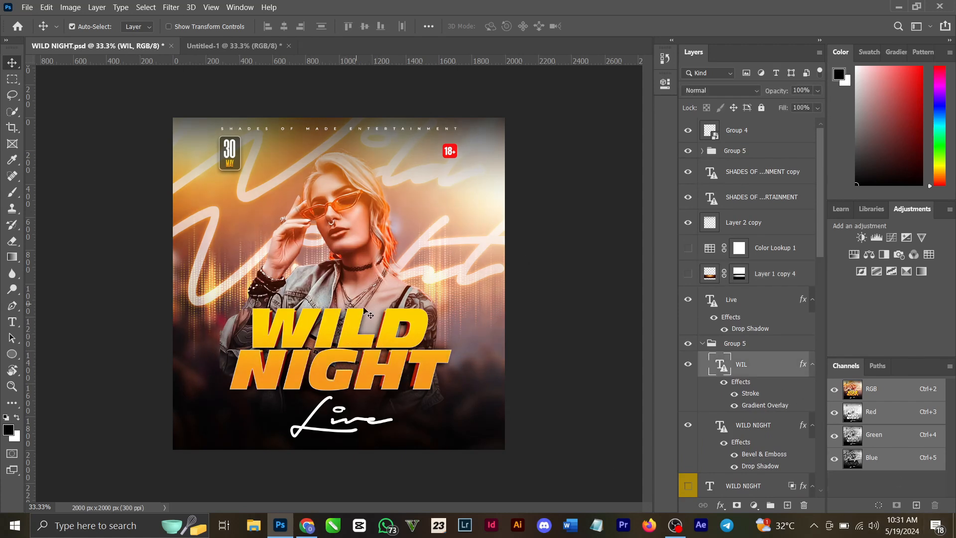
mouse_move(392, 346)
left_mouse_down()
mouse_move(422, 338)
mouse_move(393, 337)
left_mouse_up()
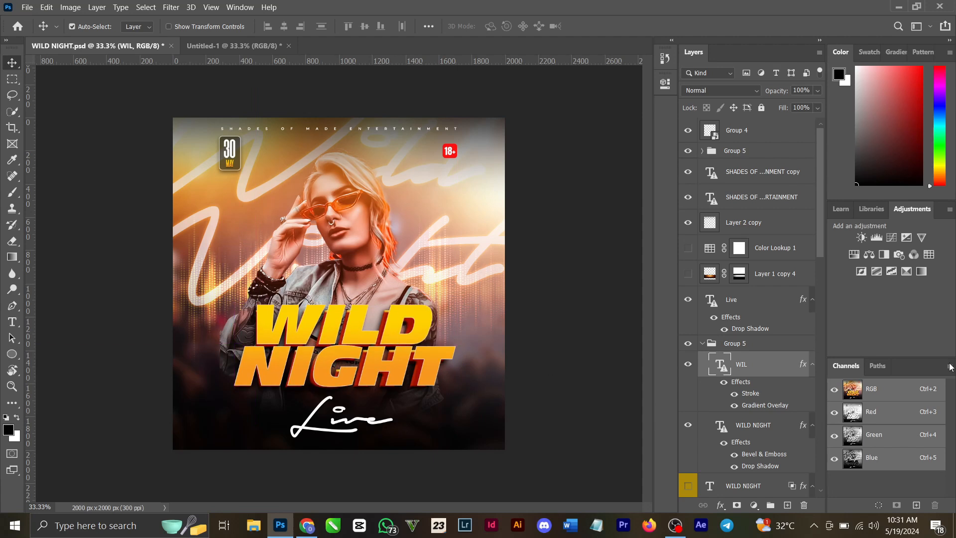
double_click(721, 365)
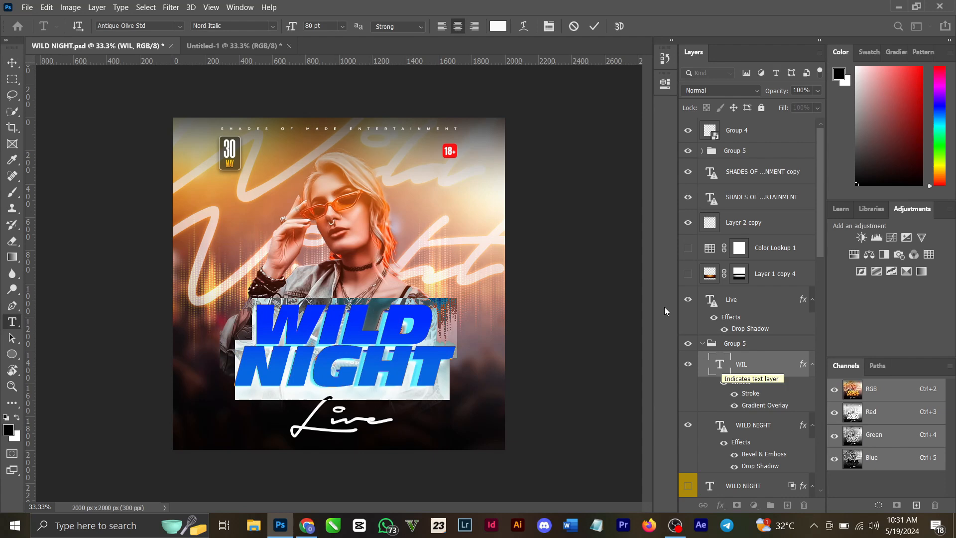
Step: Set the fill type of the front title text's Stroke effect to Color
double_click(756, 396)
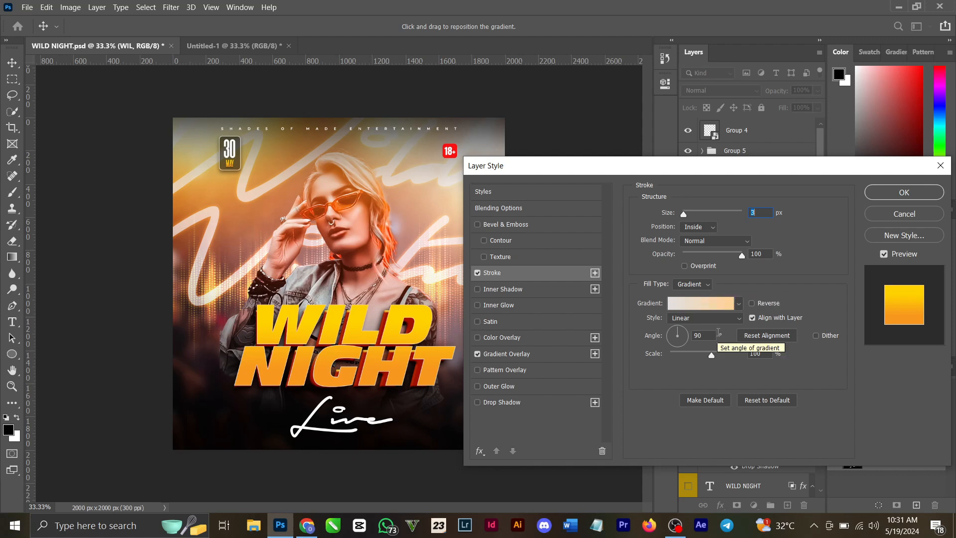
left_click(700, 285)
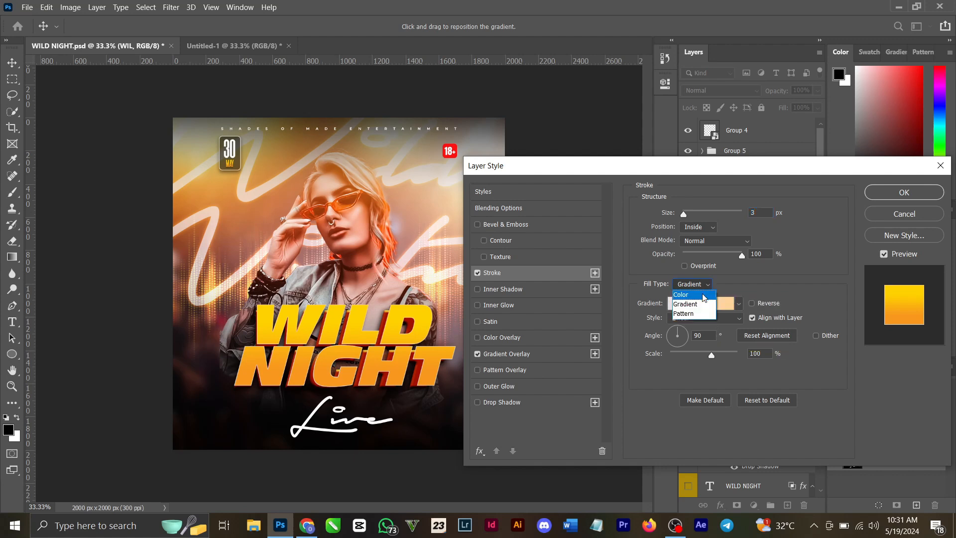
left_click(703, 295)
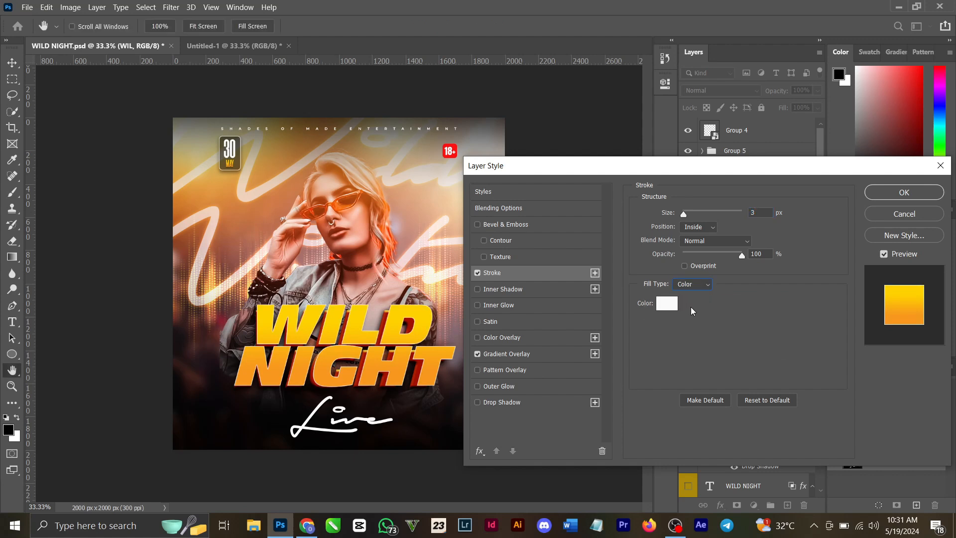
Step: Examine the colors of both stops in the front title's Gradient Overlay, and accept the layer style
left_click(533, 354)
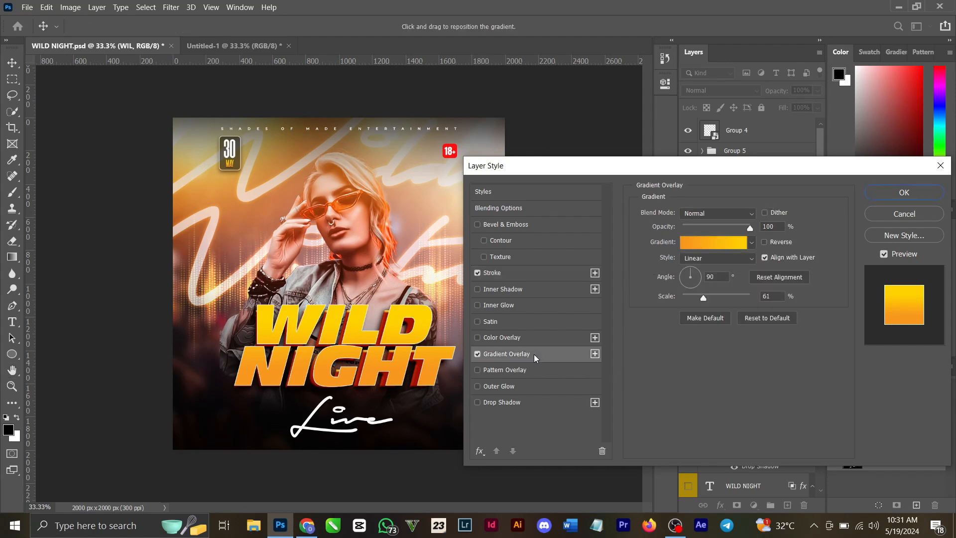
left_click(709, 243)
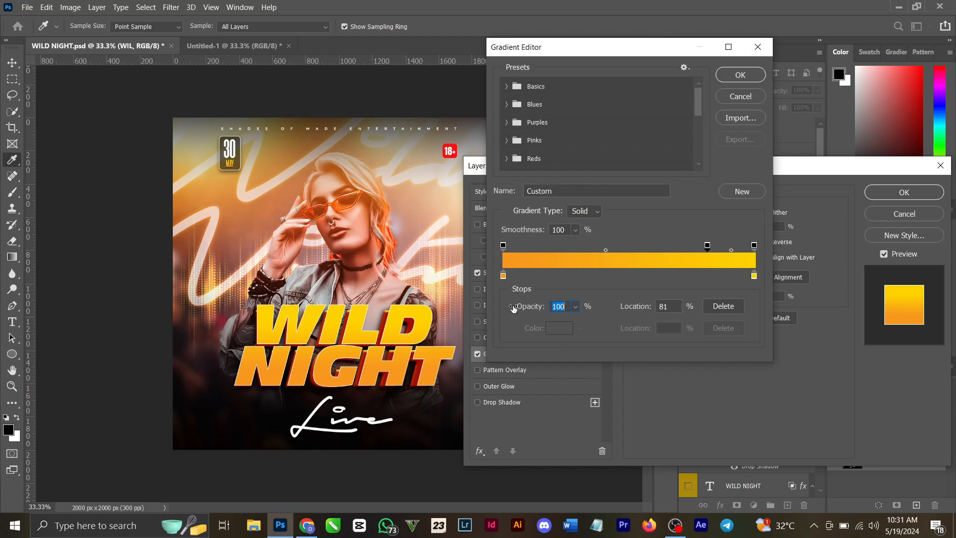
double_click(504, 278)
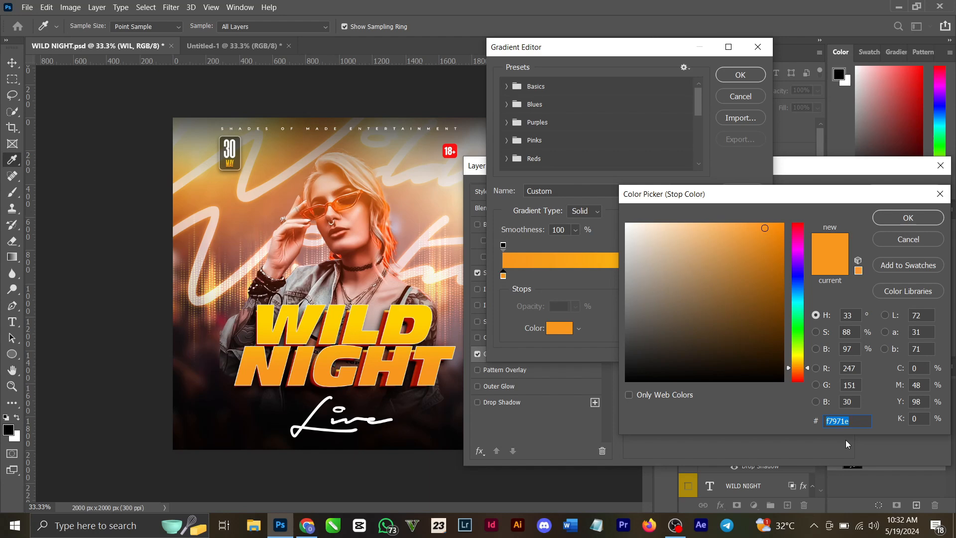
left_click(891, 223)
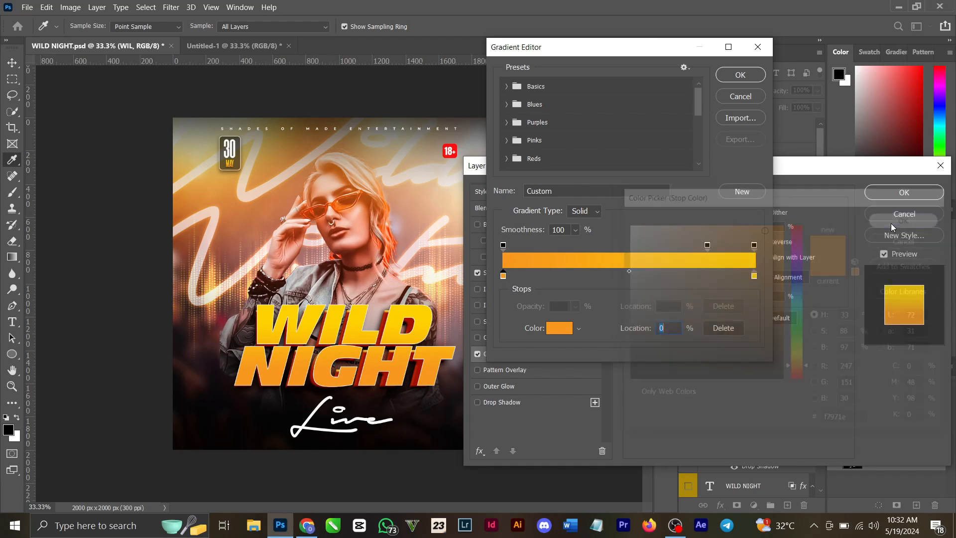
double_click(755, 276)
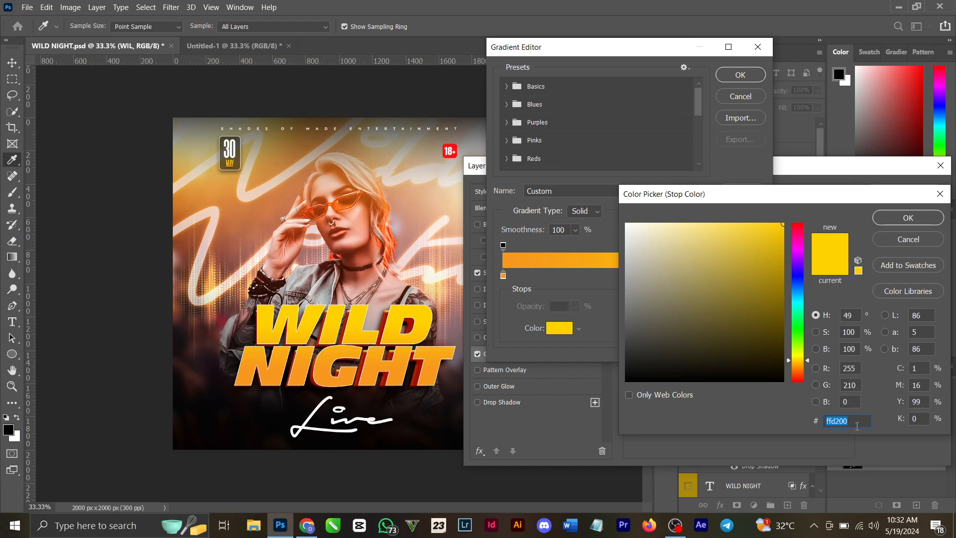
left_click(897, 218)
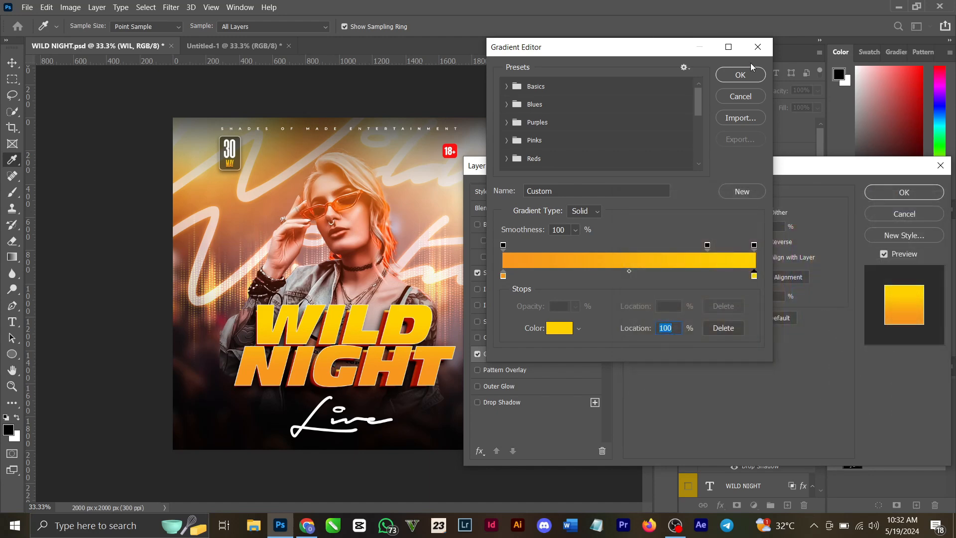
left_click(746, 79)
left_click(900, 196)
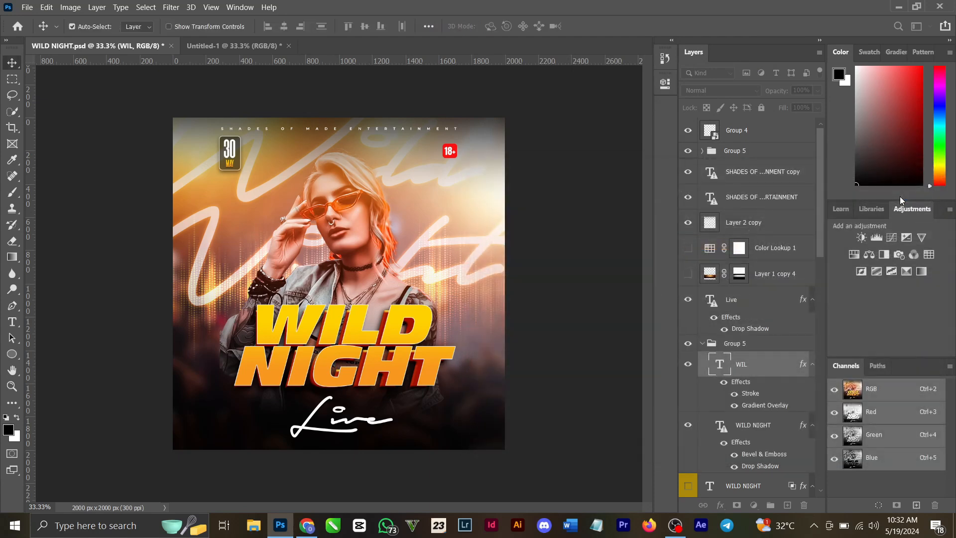
Step: Examine the Bevel & Emboss and Contour settings of the rear WILD NIGHT text layer in Group 5
left_click(756, 425)
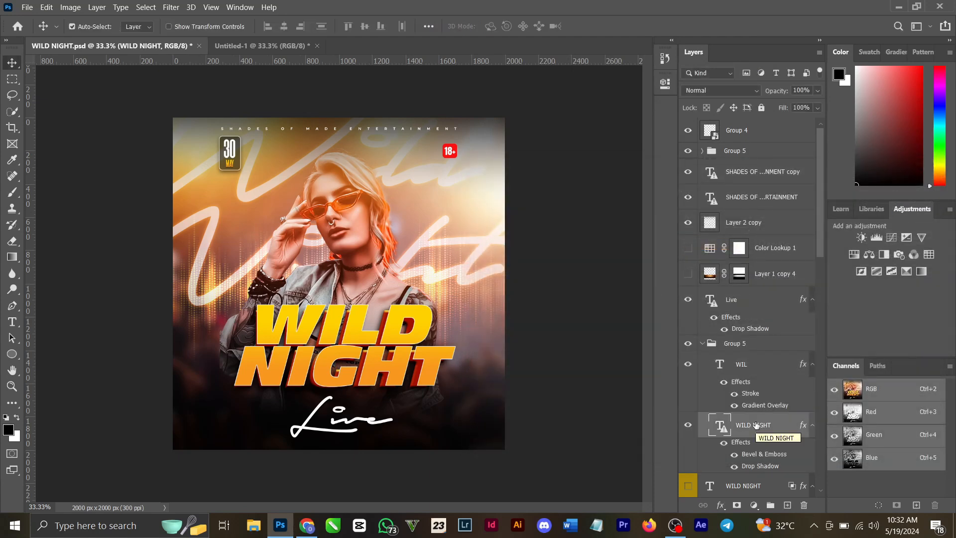
double_click(760, 455)
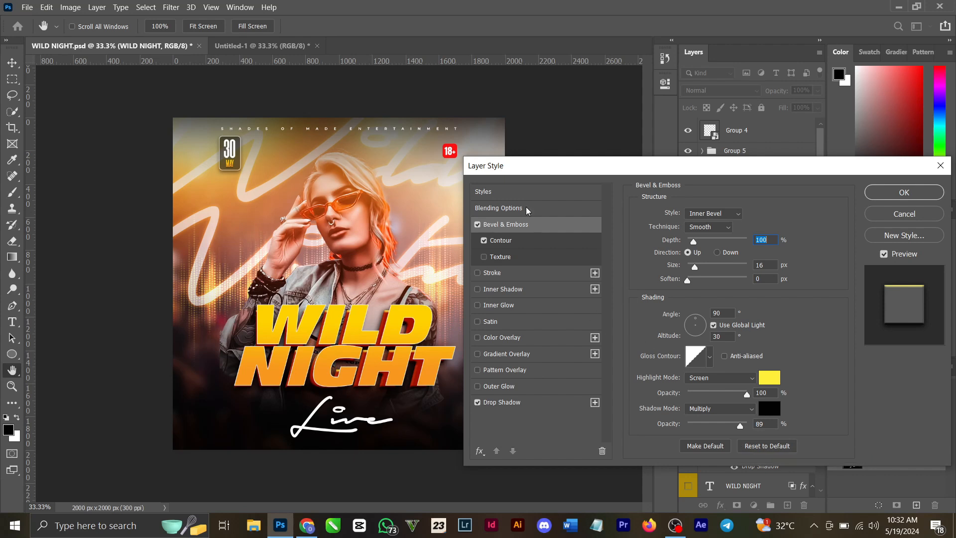
left_click(533, 242)
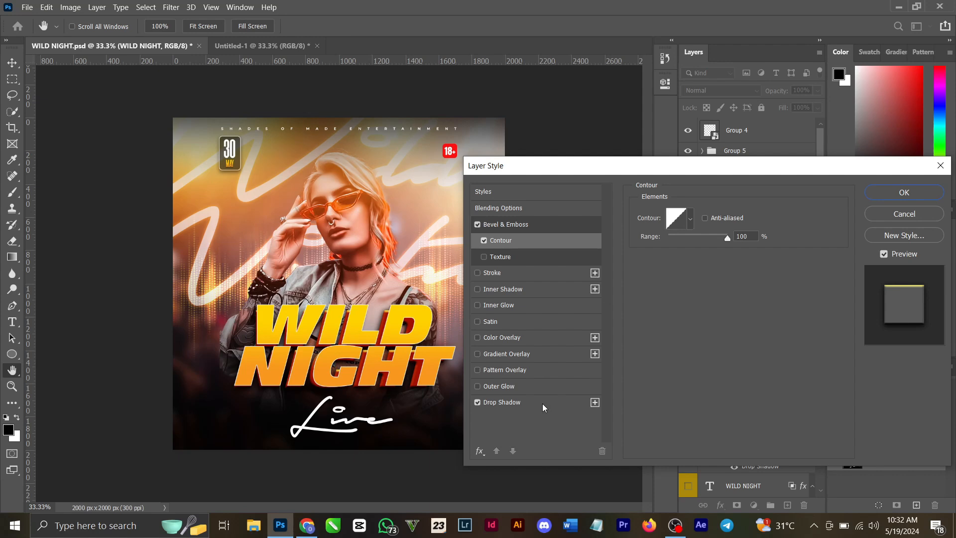
left_click(904, 193)
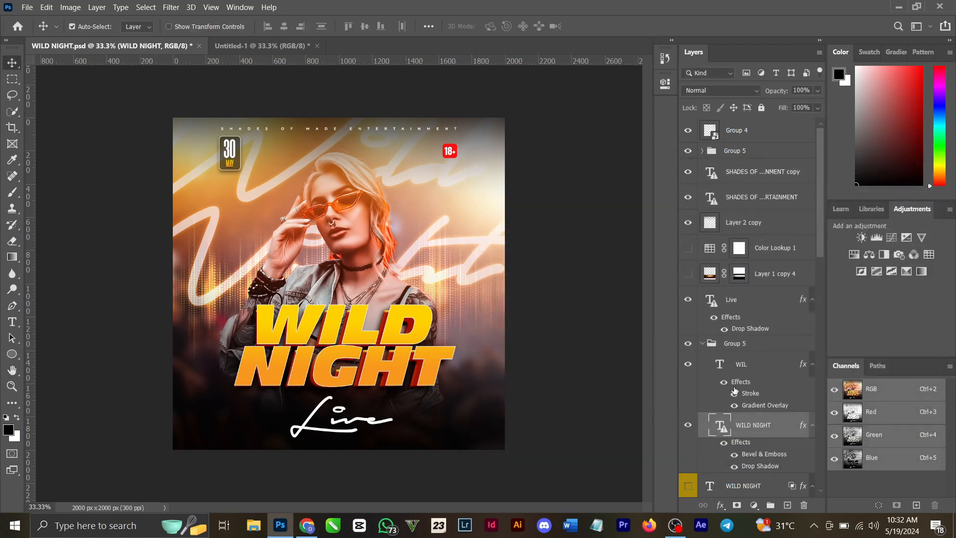
Step: Shift the front WILD NIGHT title text in Group 5 slightly down and left over the rear copy
left_click(762, 368)
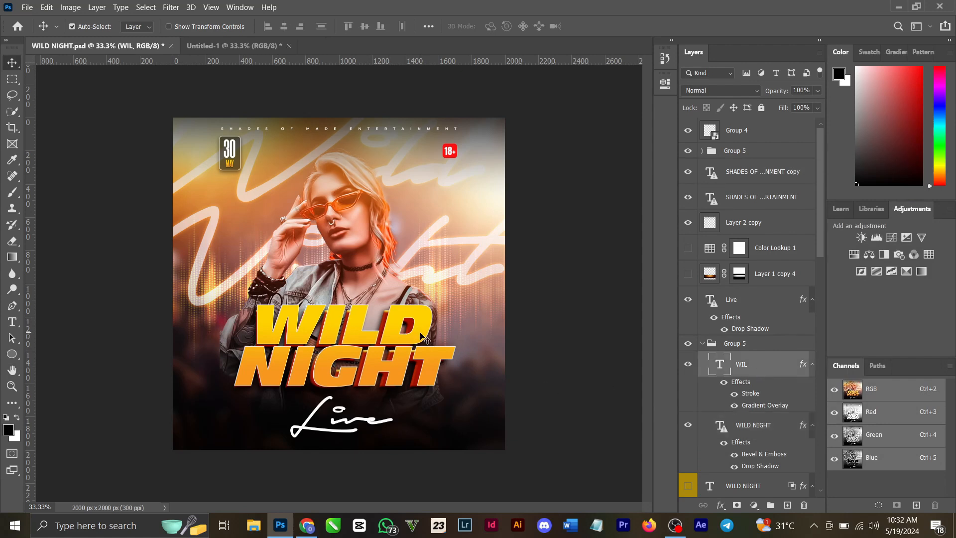
mouse_move(421, 332)
left_mouse_down()
mouse_move(415, 338)
mouse_move(425, 344)
left_mouse_up()
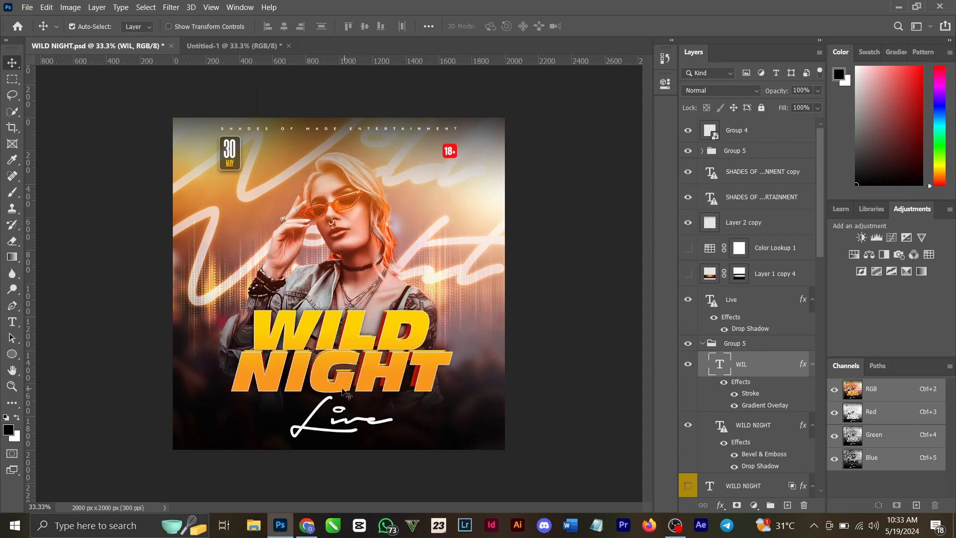
Step: Check the font used for the Live text, leaving the text as it is
double_click(367, 419)
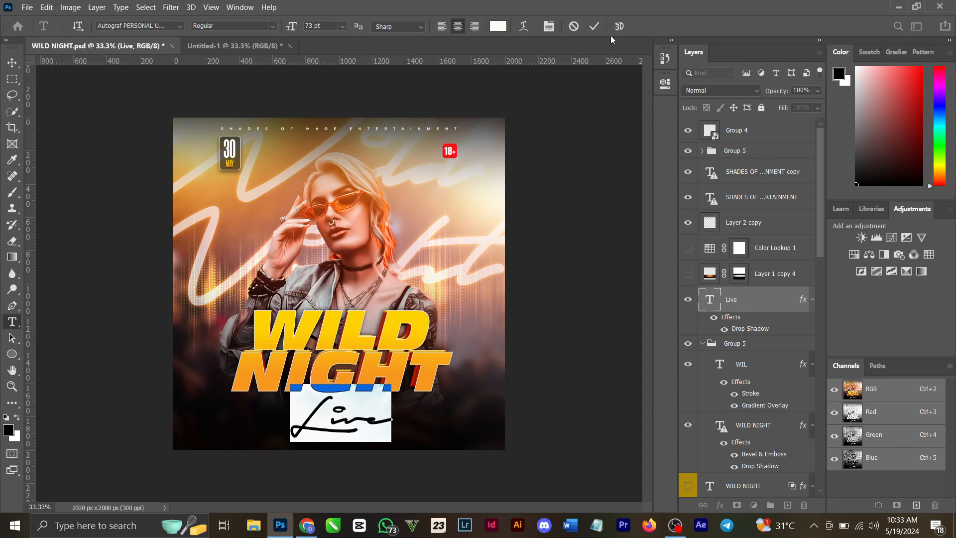
left_click(594, 26)
key("v")
Step: Reposition the warm glow layers over the background, moving the glow on the flyer's right side upward, and select the Layer 1 copy glow
scroll(753, 330, "down", 5)
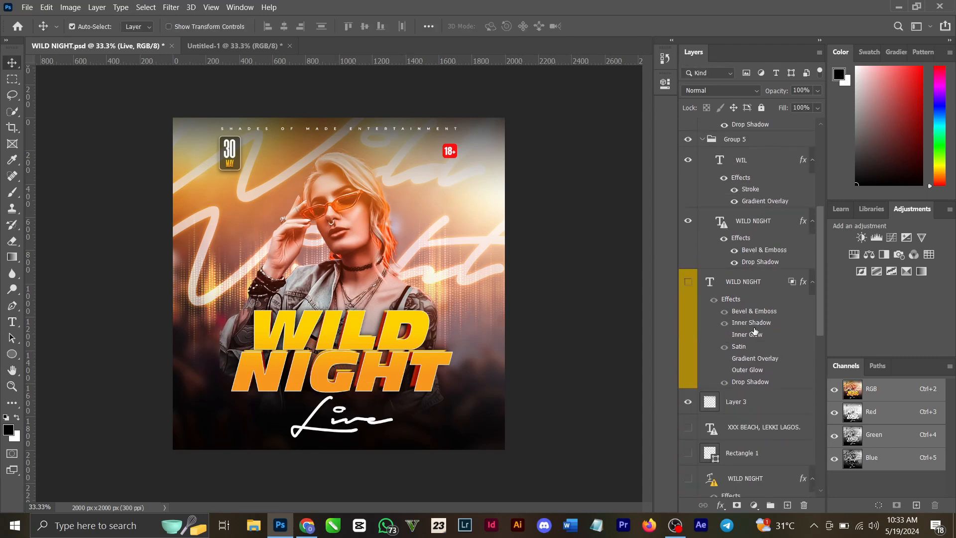
scroll(754, 331, "down", 3)
scroll(751, 206, "up", 2)
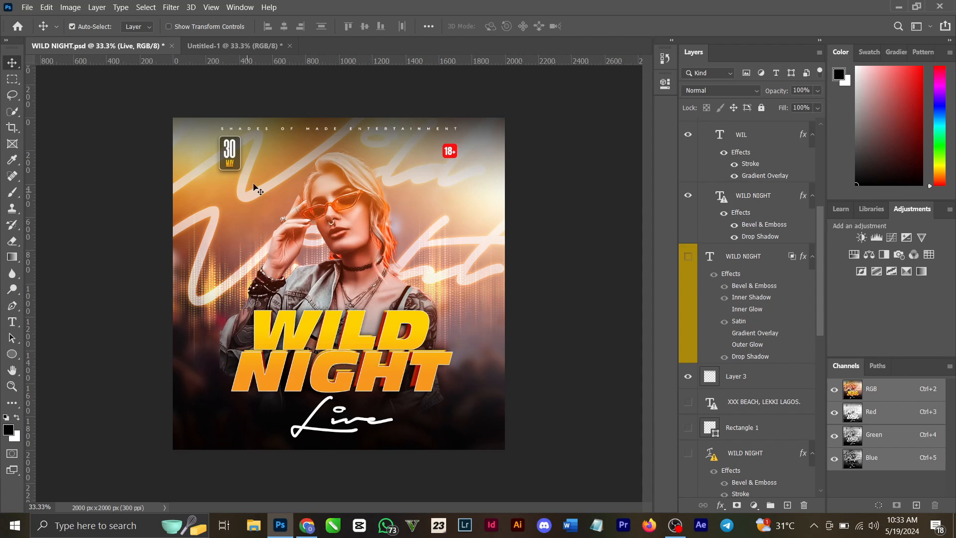
left_click_drag(255, 194, 198, 206)
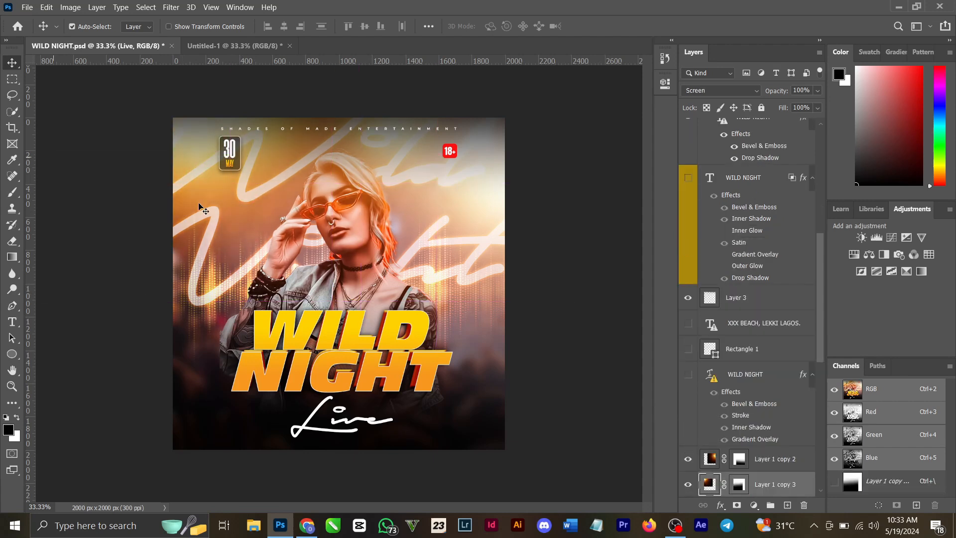
left_click_drag(480, 288, 438, 110)
left_click(473, 274)
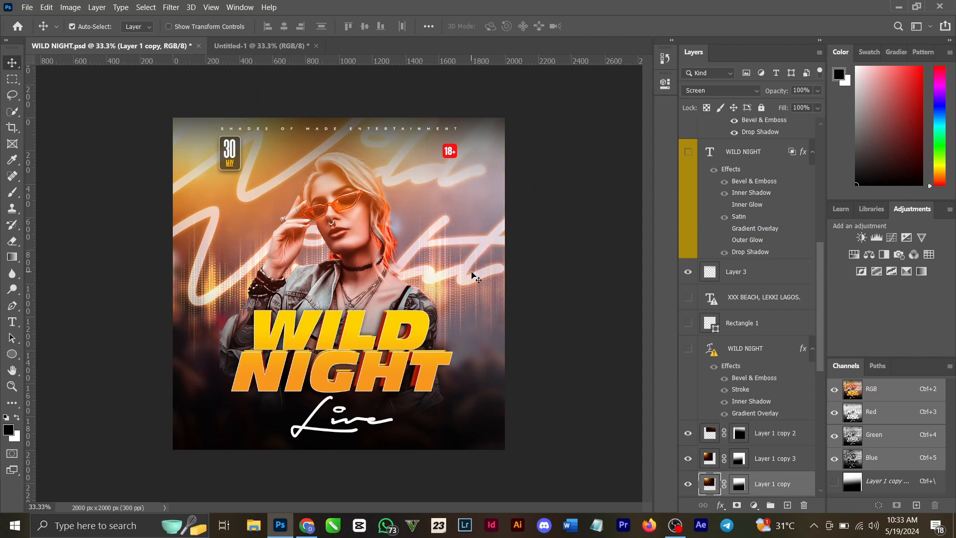
Step: Review the layer stack from the glow layers down to the Background layer and back up to the title group
scroll(791, 434, "down", 9)
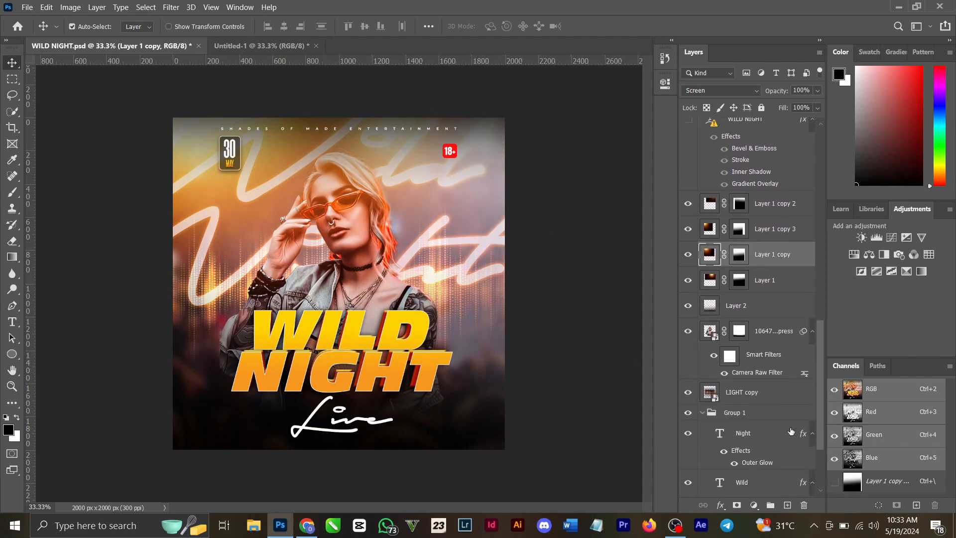
scroll(791, 431, "down", 3)
scroll(742, 445, "up", 1)
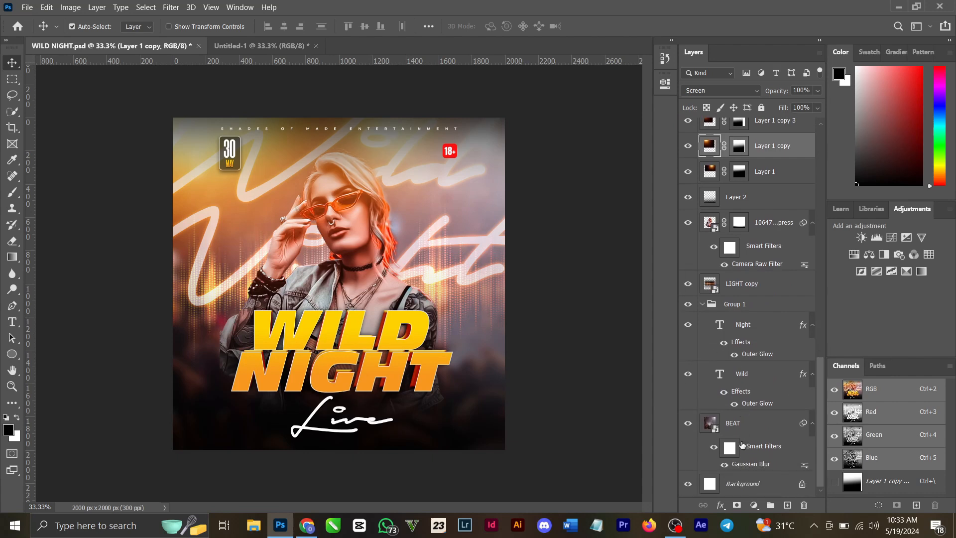
scroll(776, 399, "up", 1)
scroll(776, 396, "up", 5)
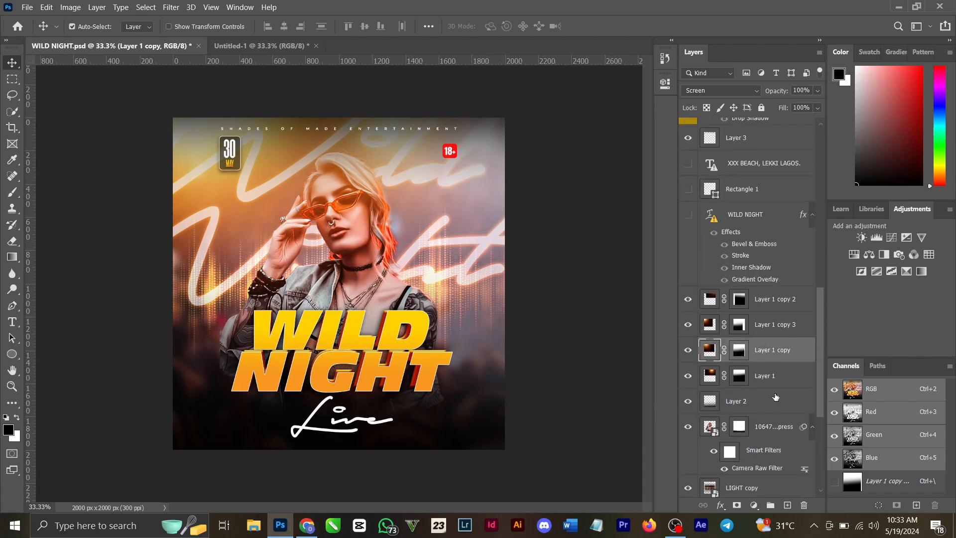
scroll(773, 399, "up", 3)
scroll(771, 347, "up", 10)
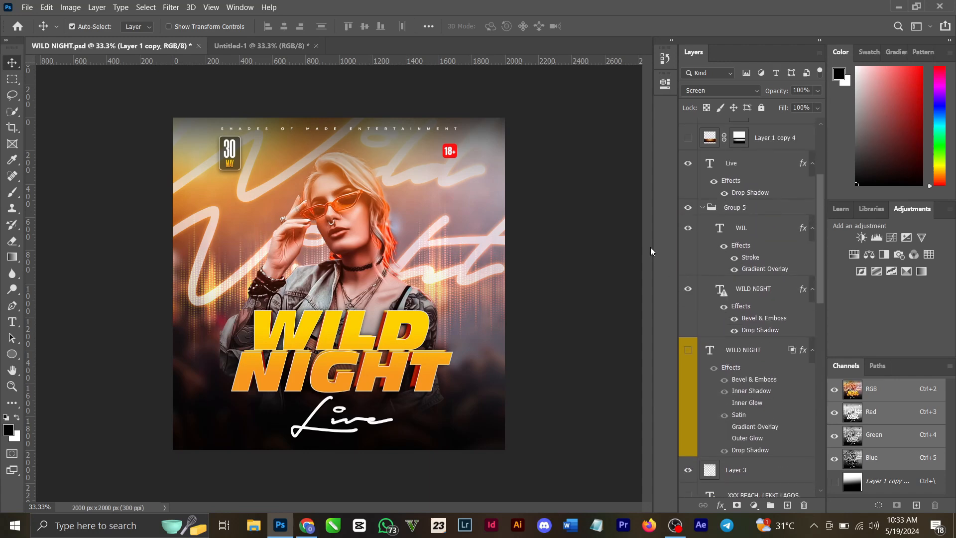
Step: Toggle the visibility of the Night text layer in Group 1 off and back on
scroll(742, 293, "down", 9)
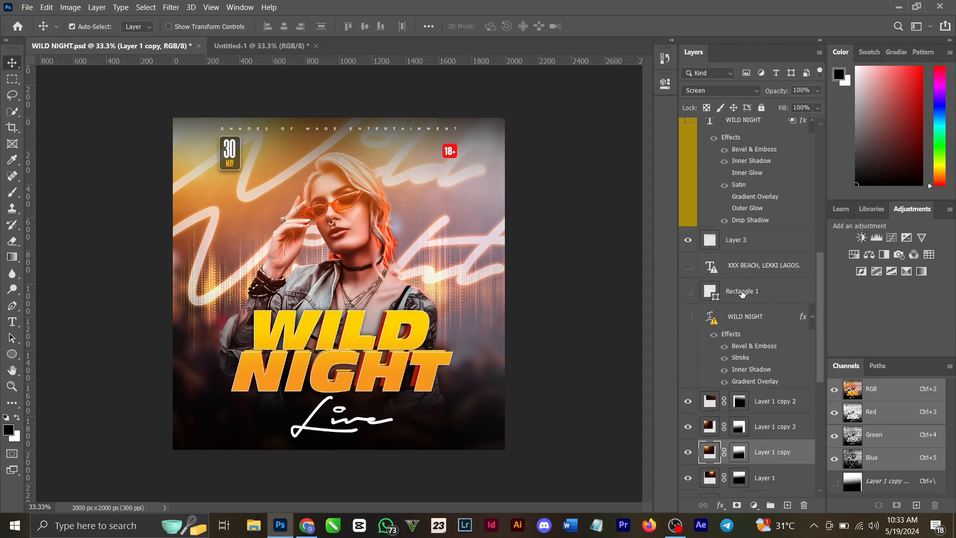
scroll(732, 324, "down", 9)
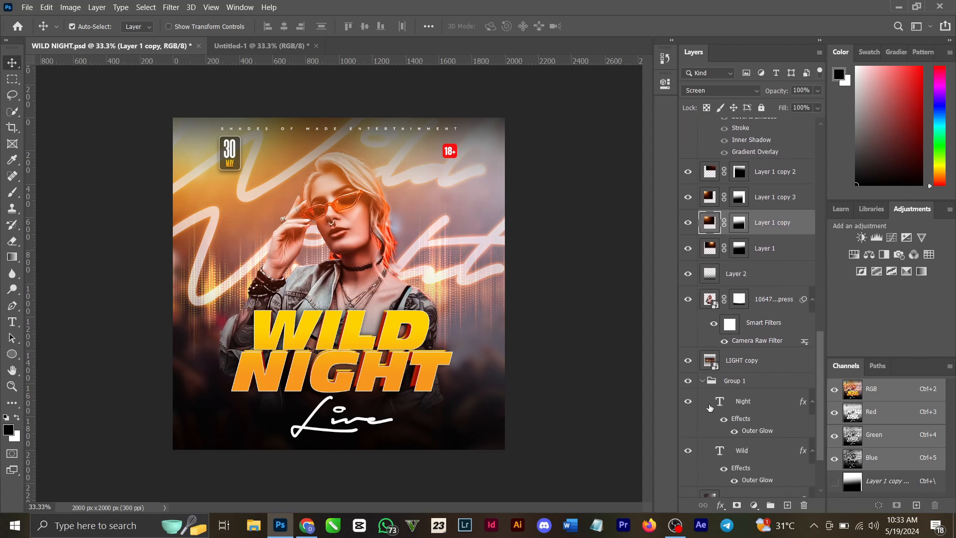
left_click(688, 402)
left_click(688, 402)
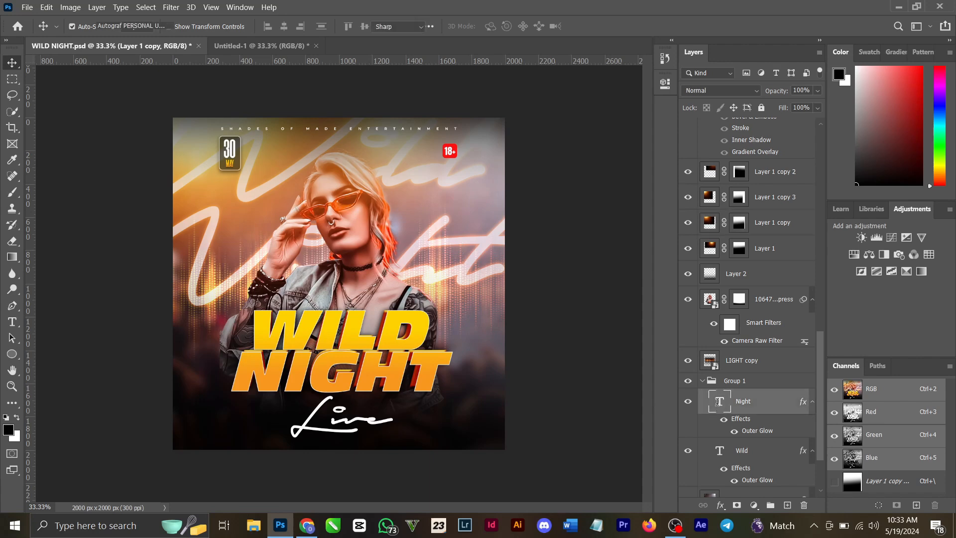
Step: Examine the font of the Night text in Group 1 and the settings of its Outer Glow effect
double_click(719, 405)
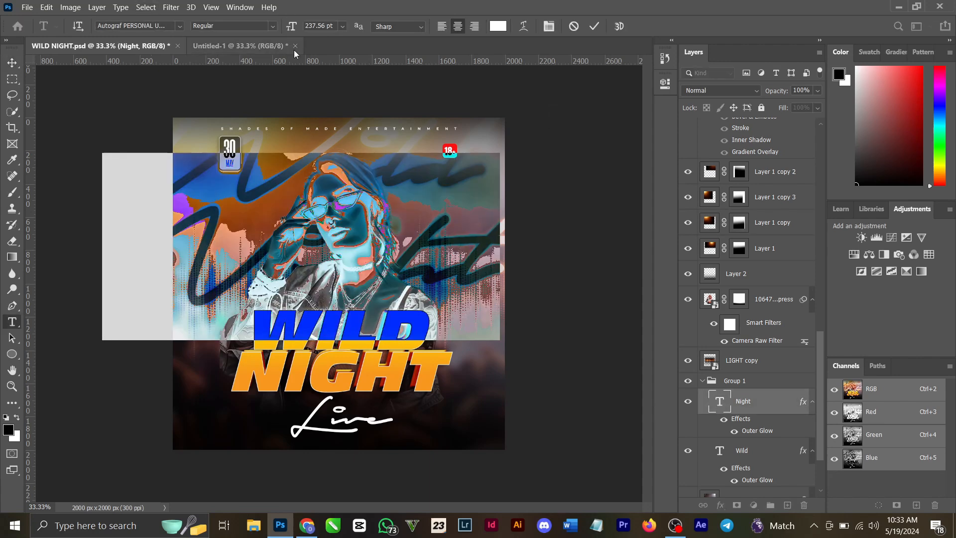
left_click(596, 26)
key("v")
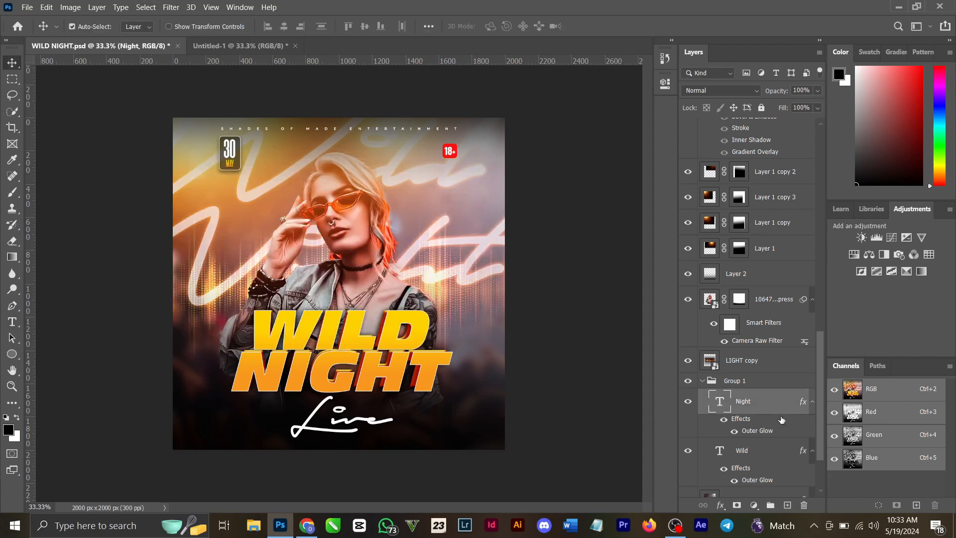
double_click(766, 434)
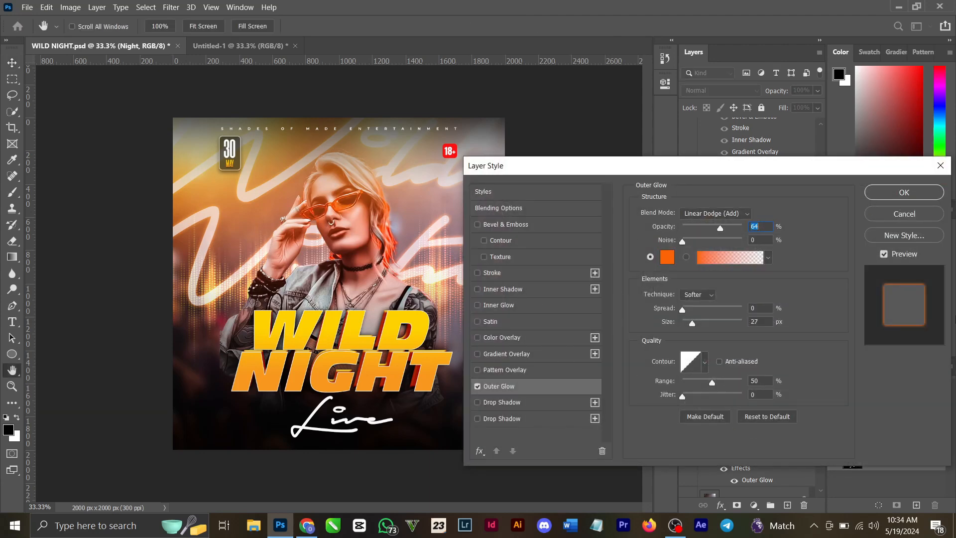
left_click(927, 192)
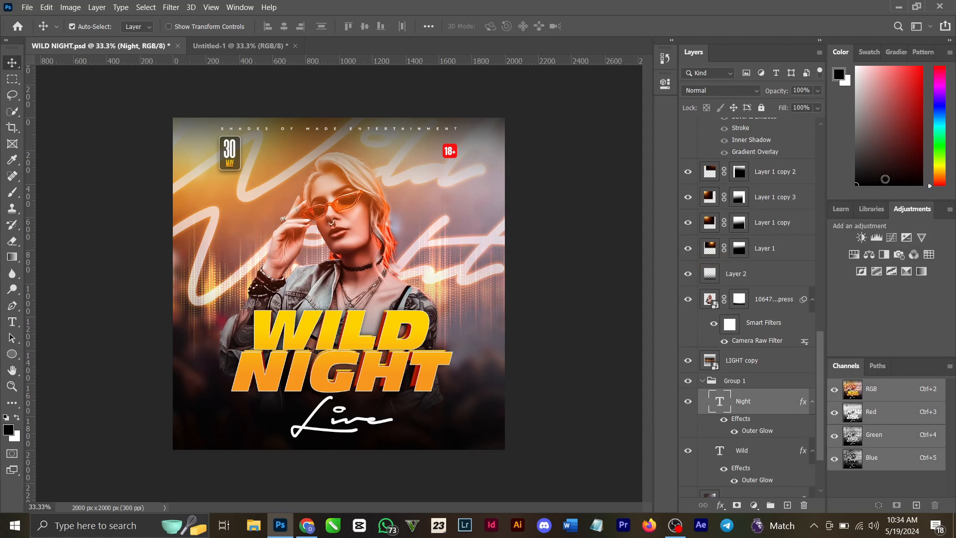